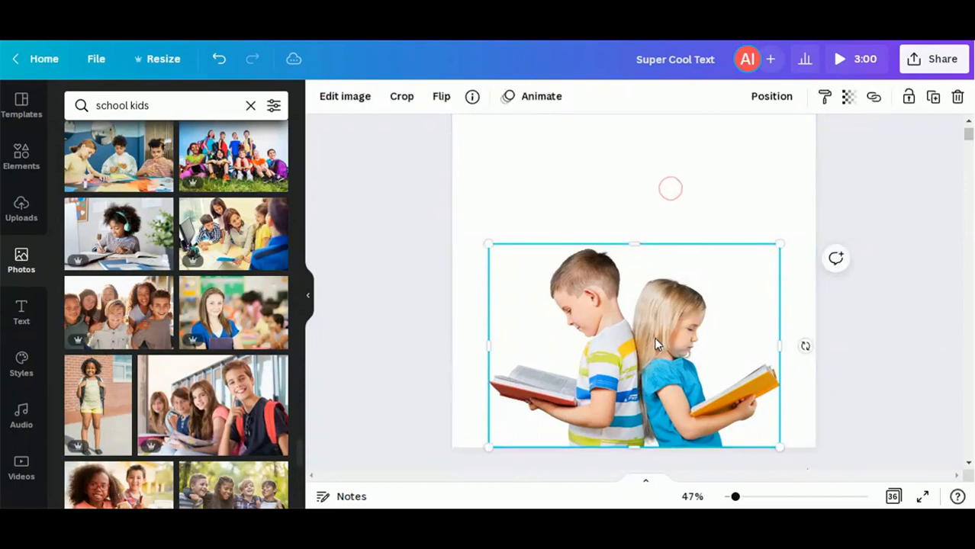
# - Add a circle shape, enlarge it, and centre it horizontally over the two reading children in the page's lower half
pyautogui.moveTo(654, 324); pyautogui.dragTo(671, 339)
pyautogui.click(30, 158)
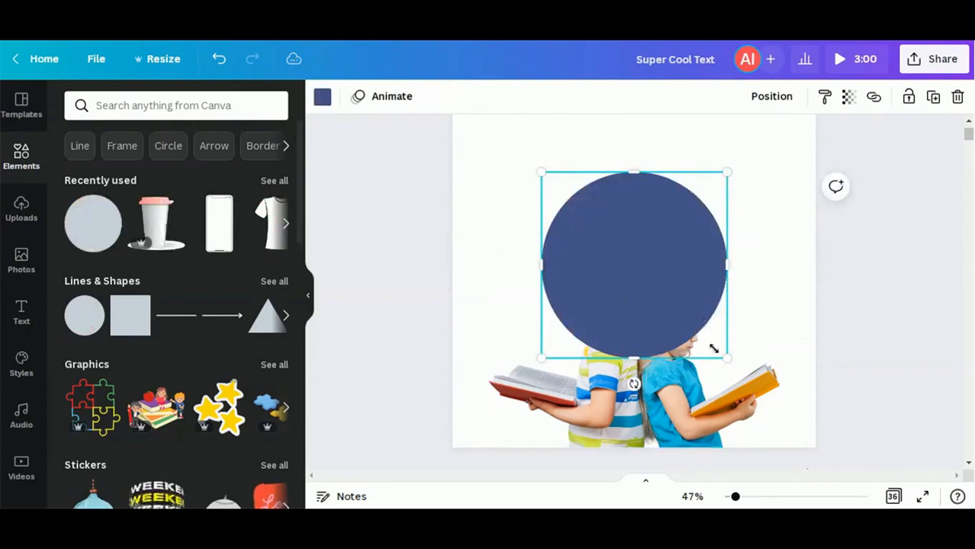
pyautogui.moveTo(723, 360); pyautogui.dragTo(782, 414)
pyautogui.moveTo(666, 327); pyautogui.dragTo(652, 391)
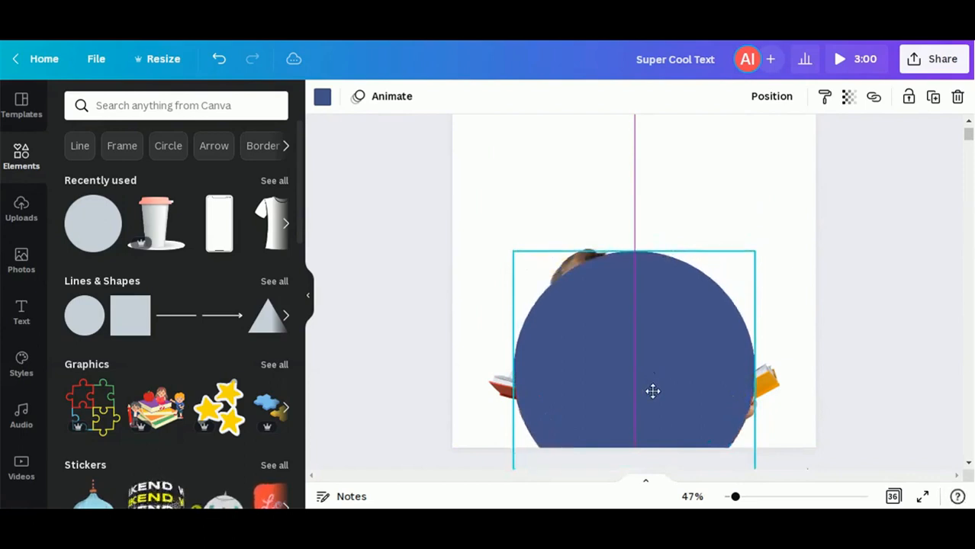
pyautogui.moveTo(609, 357); pyautogui.dragTo(609, 357)
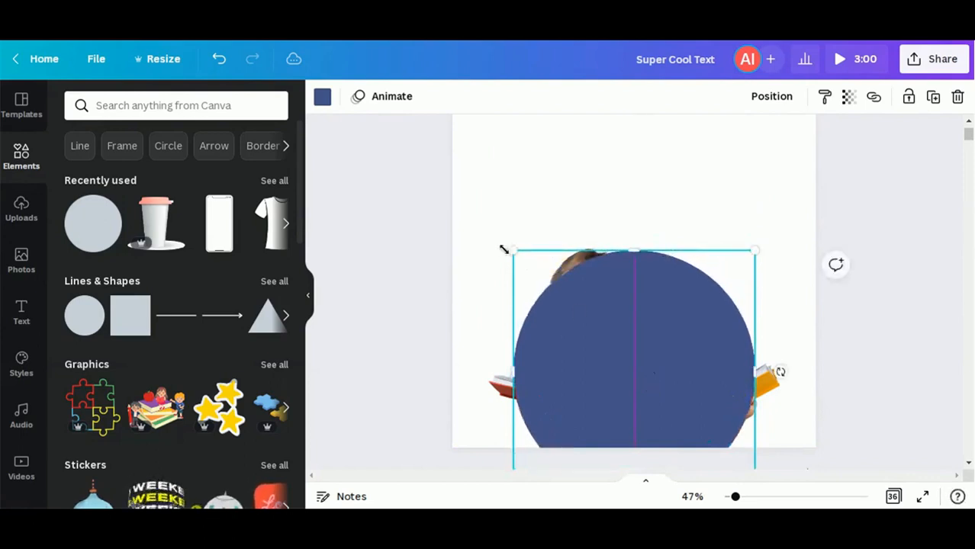
# - Send the large circle behind the photo of the children and recolour it with the document's bright violet
pyautogui.click(784, 97)
pyautogui.click(703, 142)
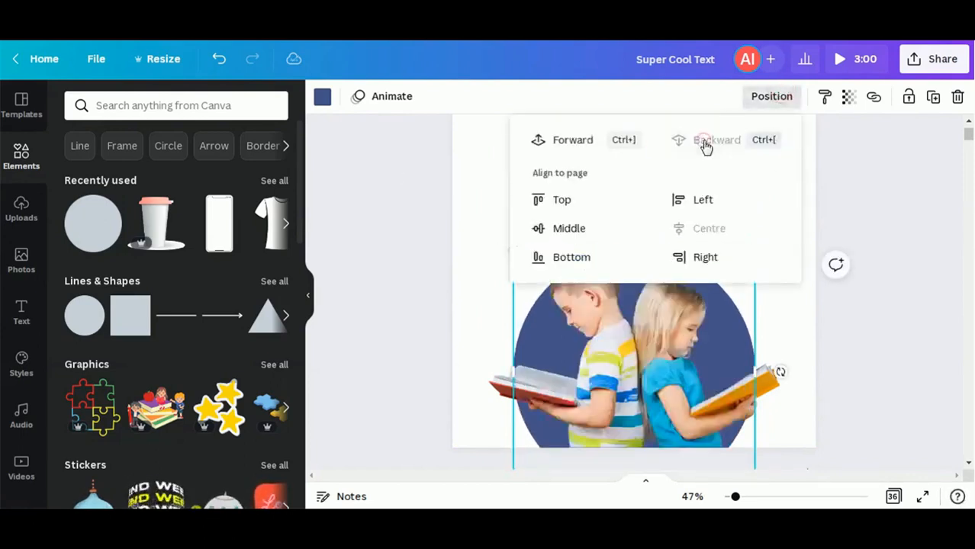
pyautogui.click(322, 97)
pyautogui.click(322, 97)
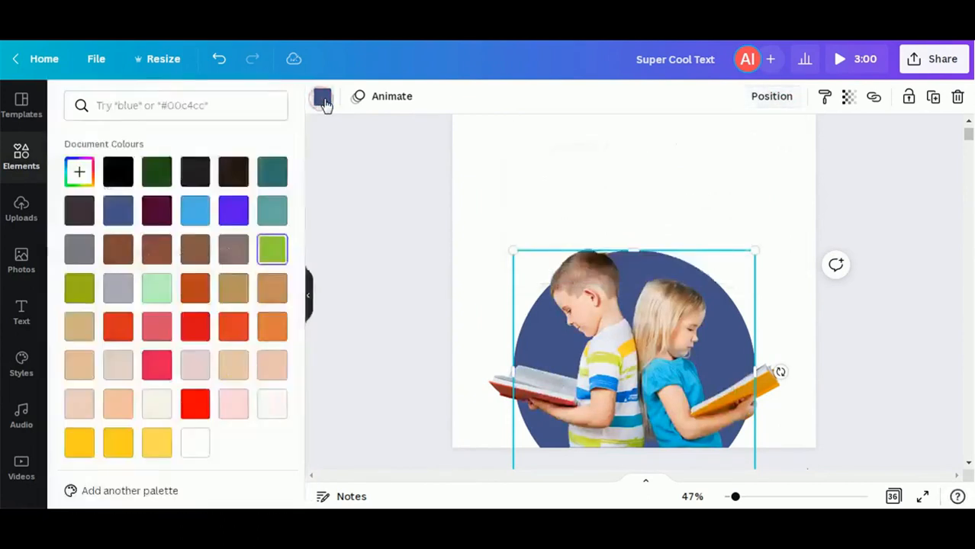
pyautogui.click(235, 214)
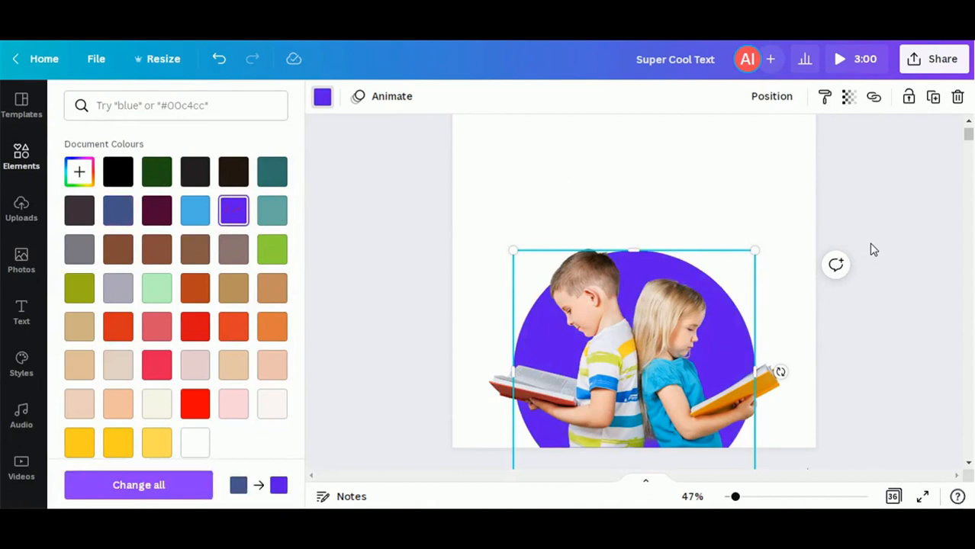
# - Duplicate the violet circle, shrink the copy to a small dot, and place it partly over the page's upper edge
pyautogui.hotkey('ctrl', 'd')
pyautogui.moveTo(667, 322); pyautogui.dragTo(696, 193)
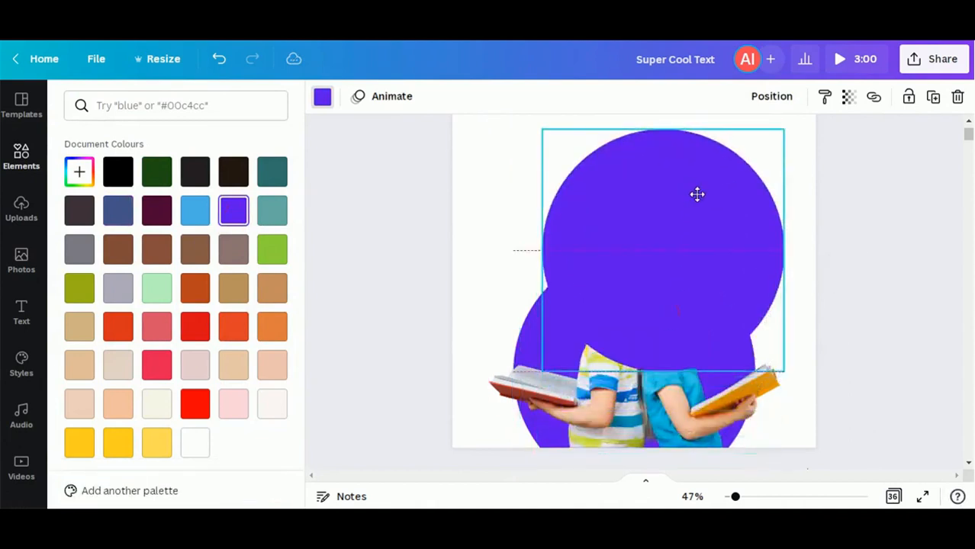
pyautogui.scroll(1, 806, 301)
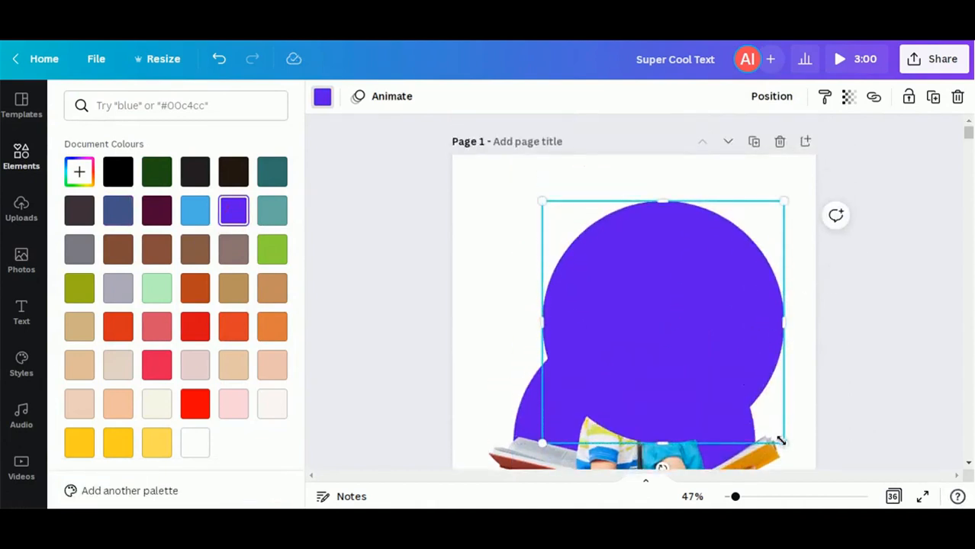
pyautogui.moveTo(784, 438); pyautogui.dragTo(686, 172)
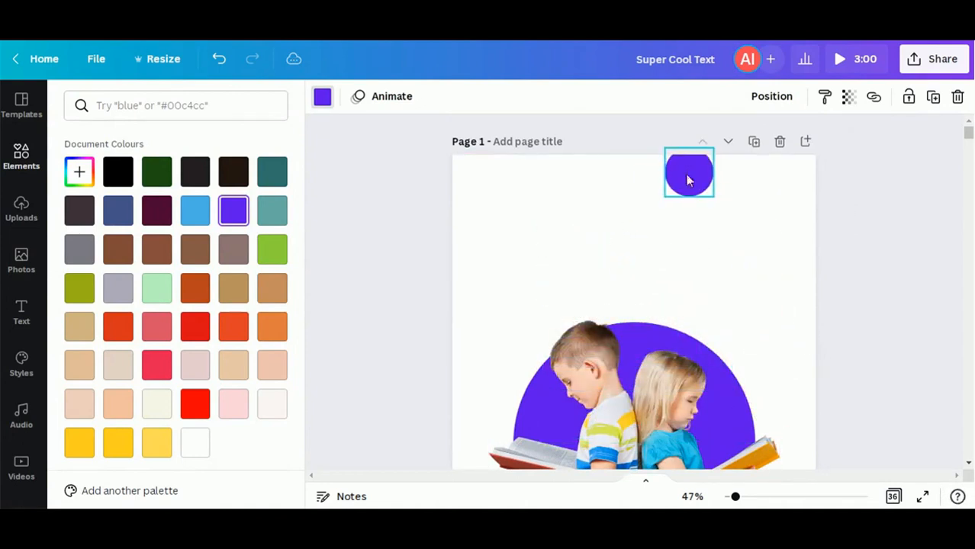
# - Add a square shape and reshape it into a full-height vertical strip along the page's right edge
pyautogui.click(22, 156)
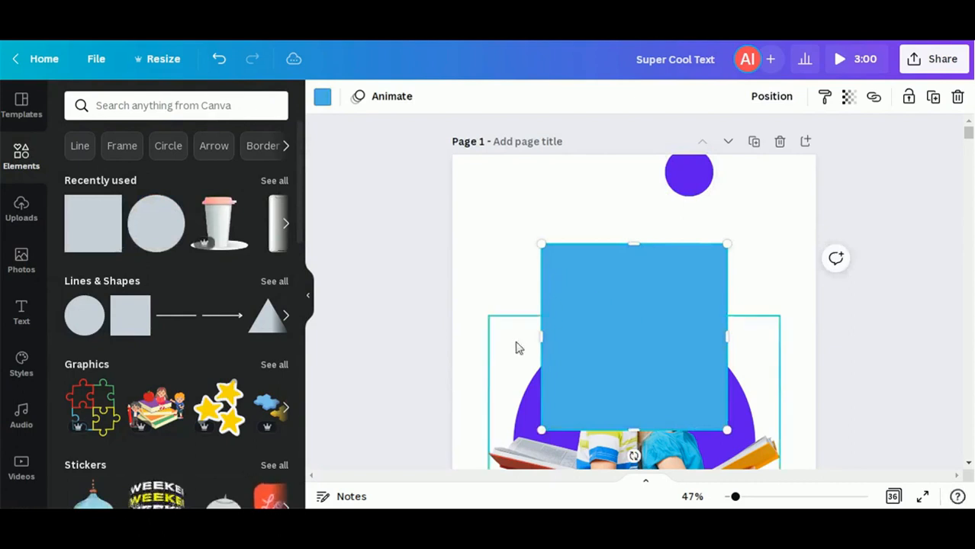
pyautogui.moveTo(538, 336); pyautogui.dragTo(795, 265)
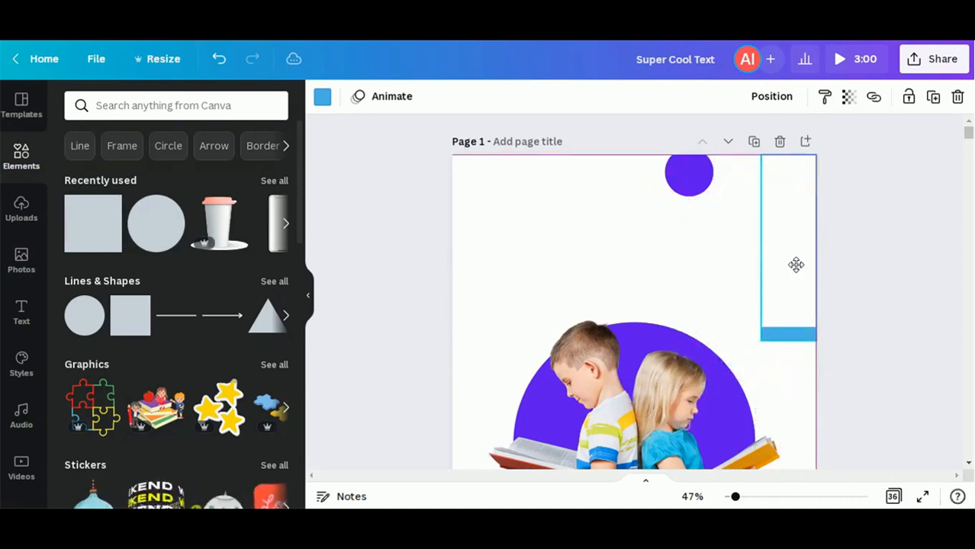
pyautogui.moveTo(820, 347); pyautogui.dragTo(829, 368)
pyautogui.scroll(-1, 834, 363)
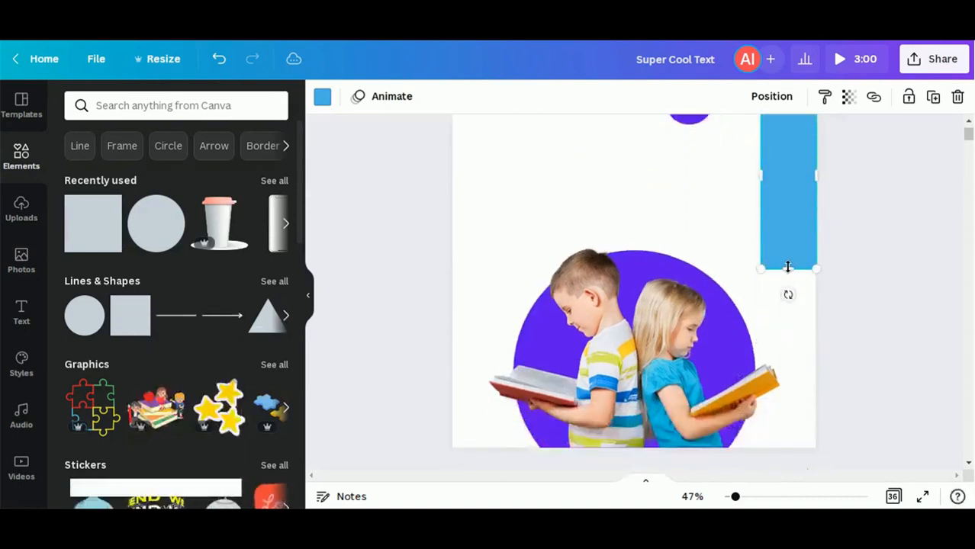
pyautogui.moveTo(788, 266); pyautogui.dragTo(785, 446)
pyautogui.scroll(-2, 851, 389)
pyautogui.scroll(2, 852, 388)
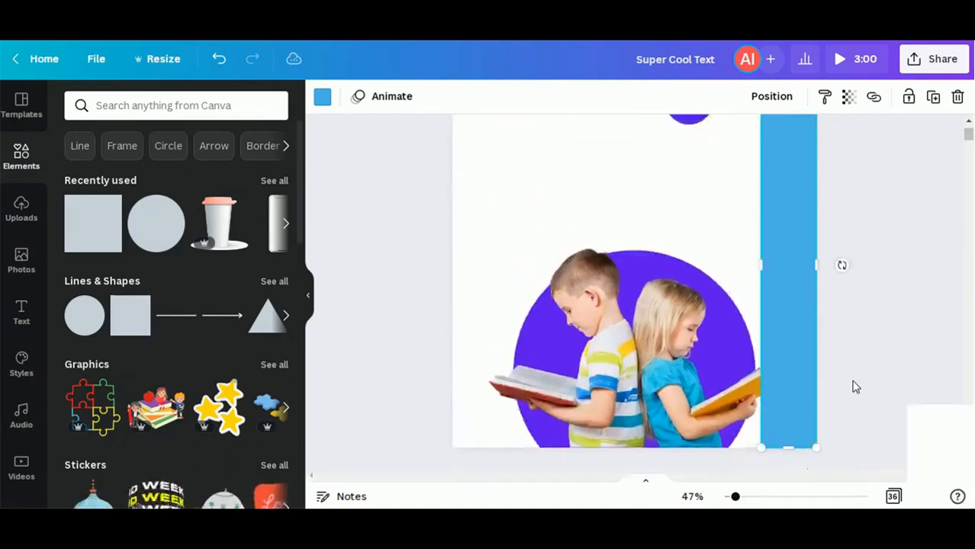
pyautogui.scroll(-1, 826, 334)
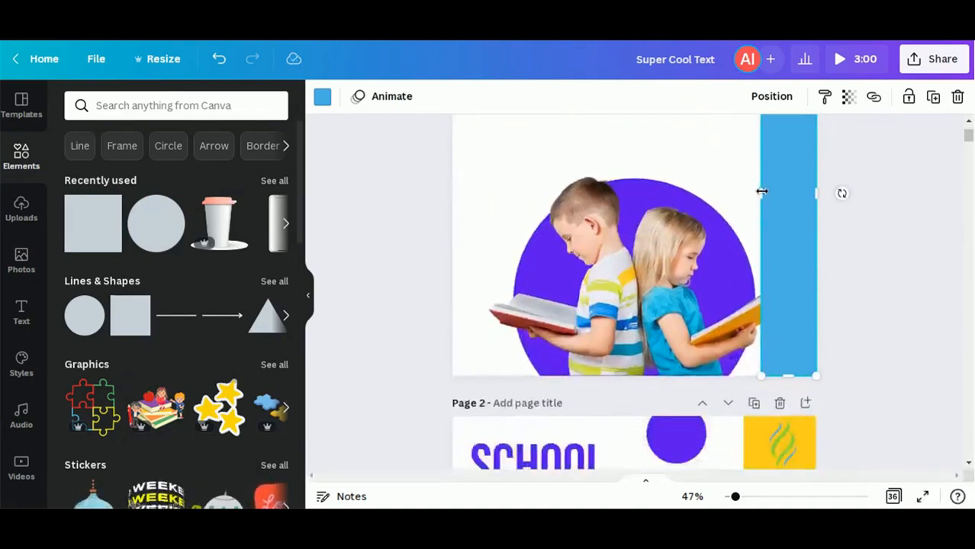
pyautogui.moveTo(761, 191); pyautogui.dragTo(742, 197)
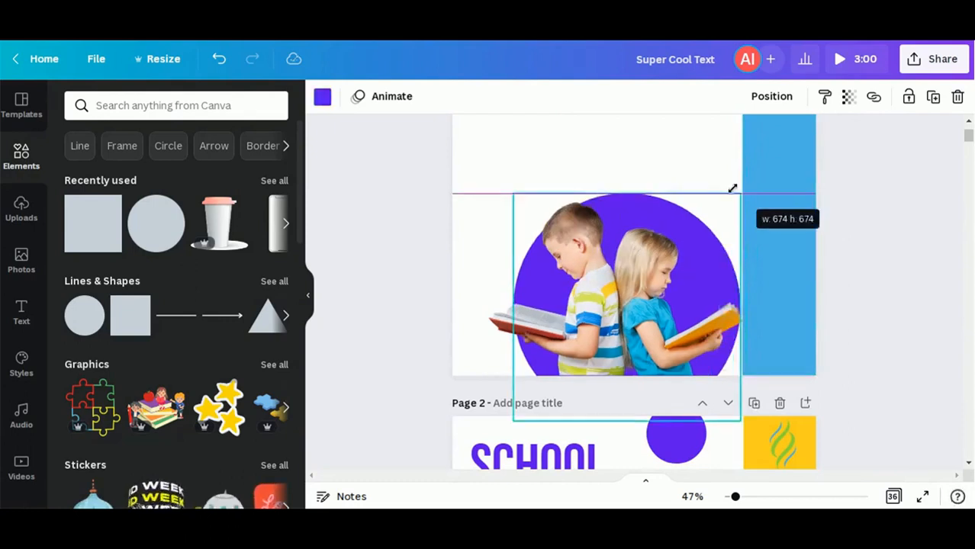
# - Shrink the large violet circle to about 674 px so it clears the strip, and size the children photo to overlap the strip in front
pyautogui.moveTo(732, 188); pyautogui.dragTo(730, 189)
pyautogui.click(678, 263)
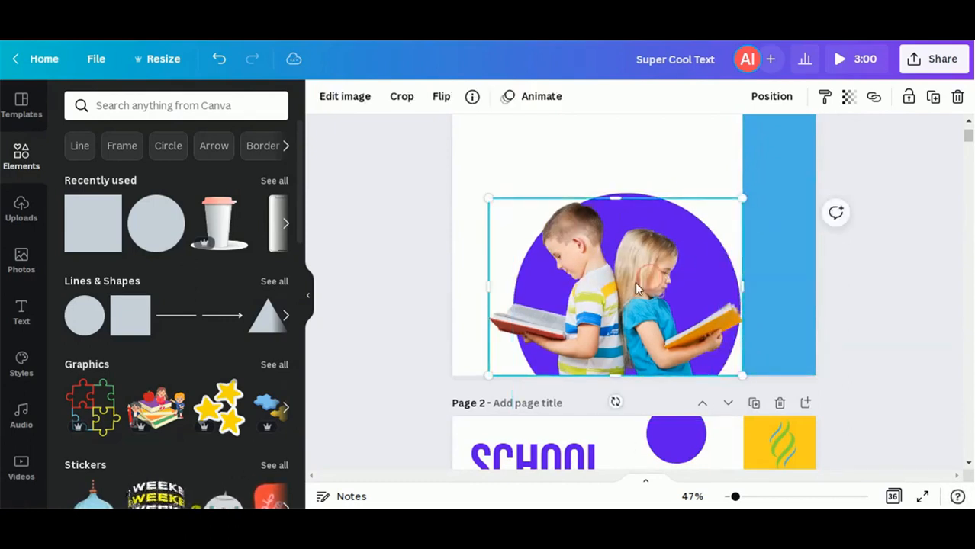
pyautogui.moveTo(635, 282)
pyautogui.mouseDown()
pyautogui.moveTo(659, 264)
pyautogui.moveTo(661, 280)
pyautogui.moveTo(644, 281)
pyautogui.mouseUp()
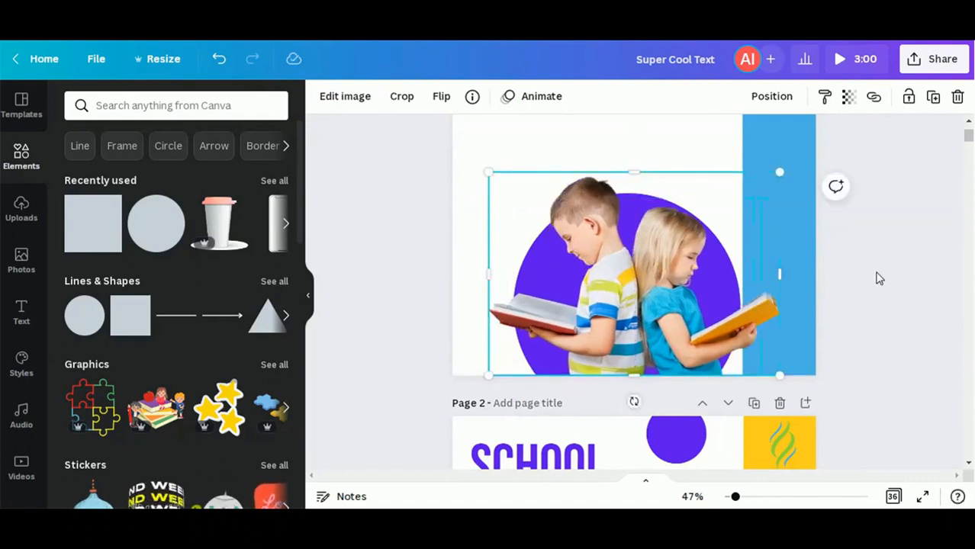
pyautogui.scroll(2, 879, 279)
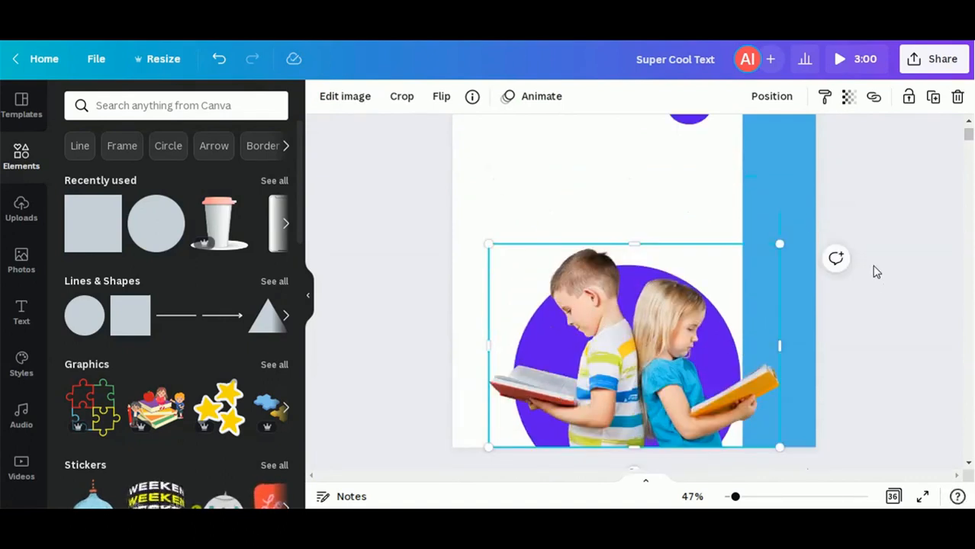
# - Recolour the vertical strip yellow (#FACB2C) by sampling the yellow on the boy's striped shirt
pyautogui.click(788, 194)
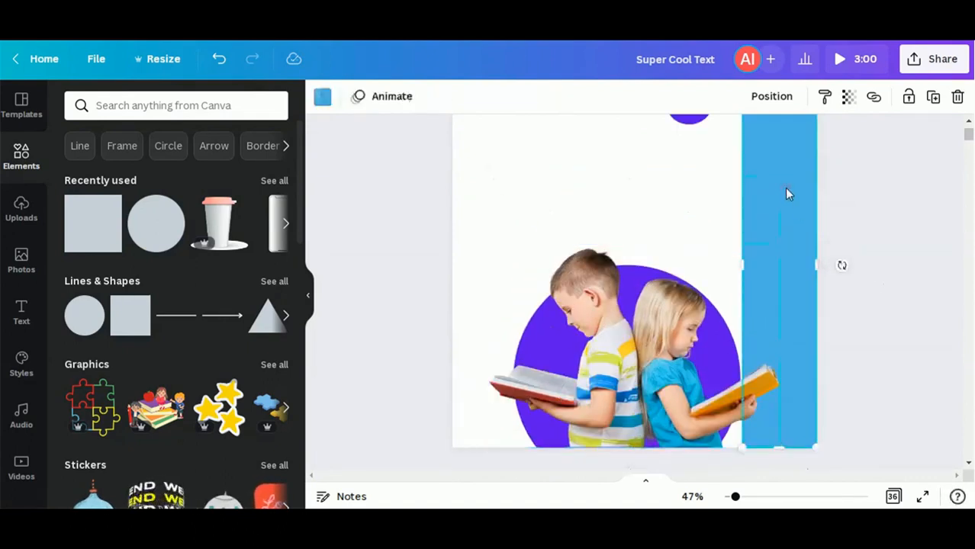
pyautogui.click(323, 97)
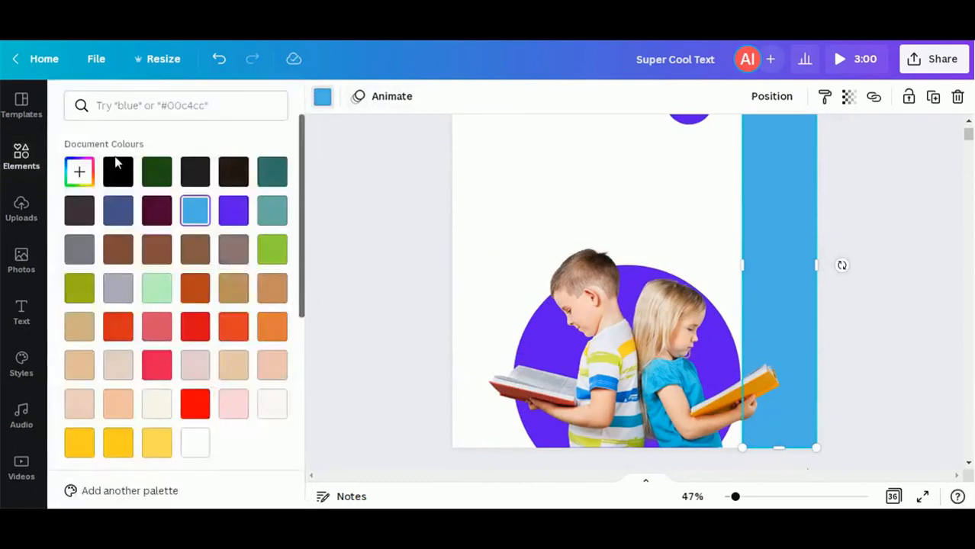
pyautogui.click(80, 173)
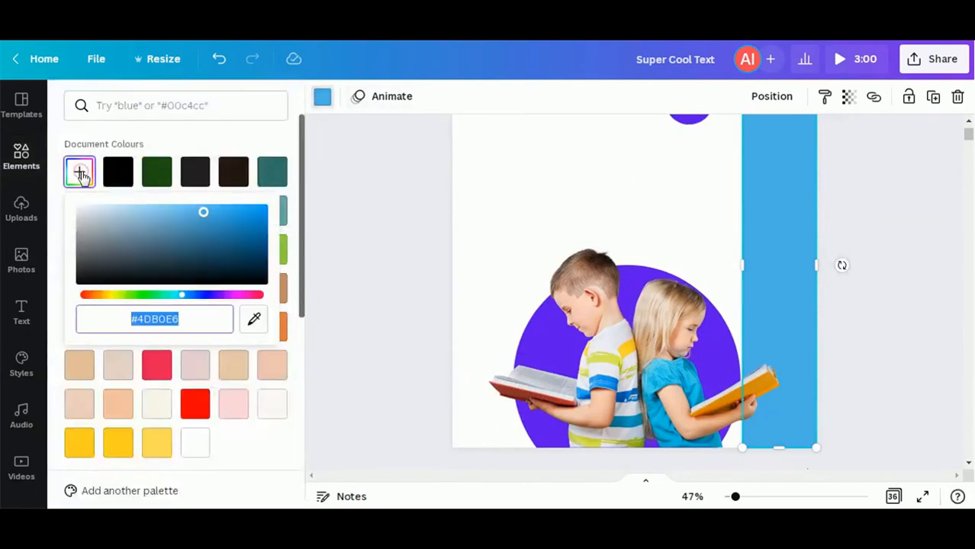
pyautogui.click(256, 316)
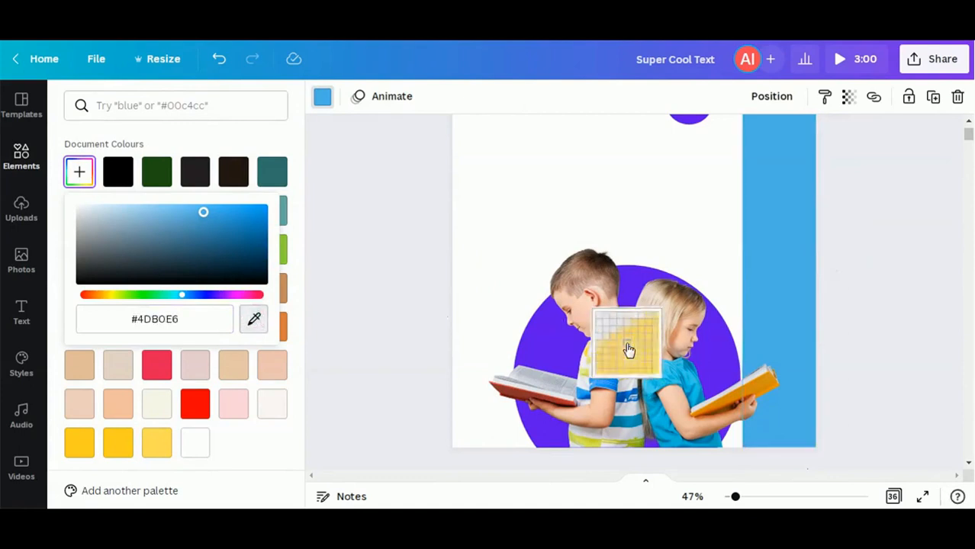
pyautogui.click(627, 349)
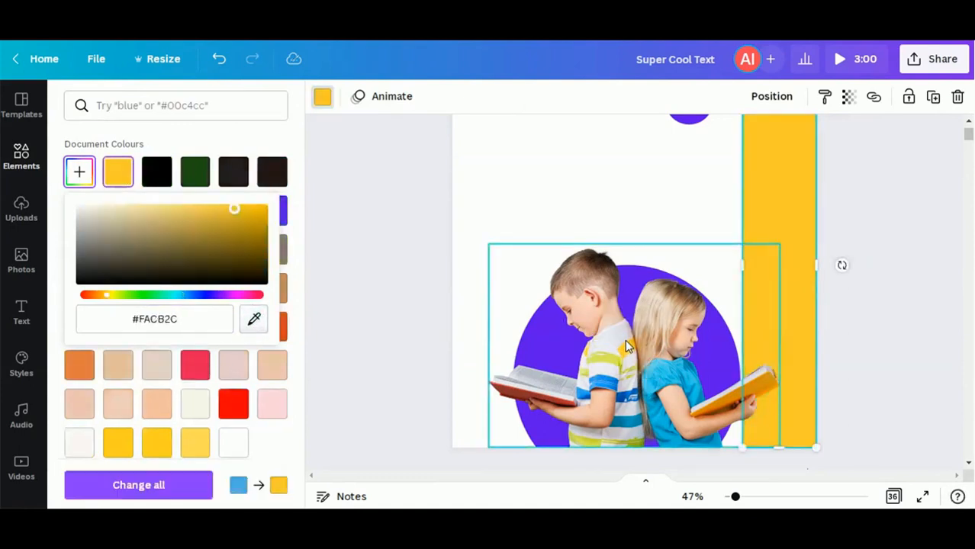
pyautogui.click(311, 400)
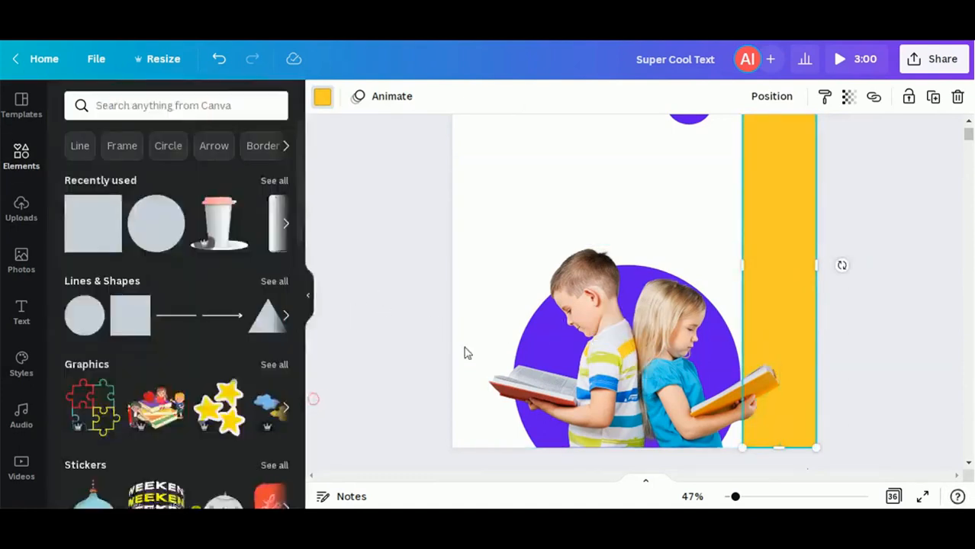
pyautogui.click(944, 224)
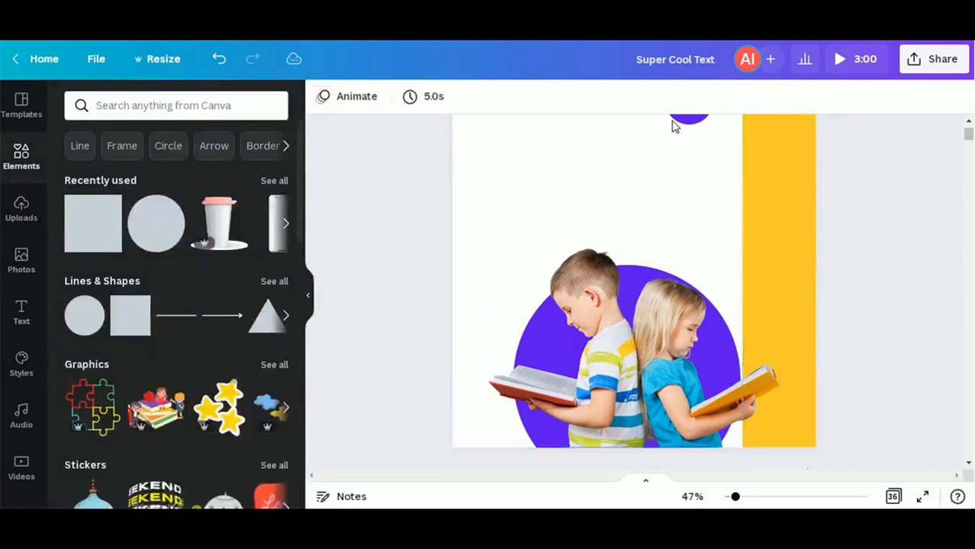
# - Search the elements for "dots", insert the four-by-four dot grid, and place it at the page's left edge beside the boy's head
pyautogui.click(100, 97)
pyautogui.write('d')
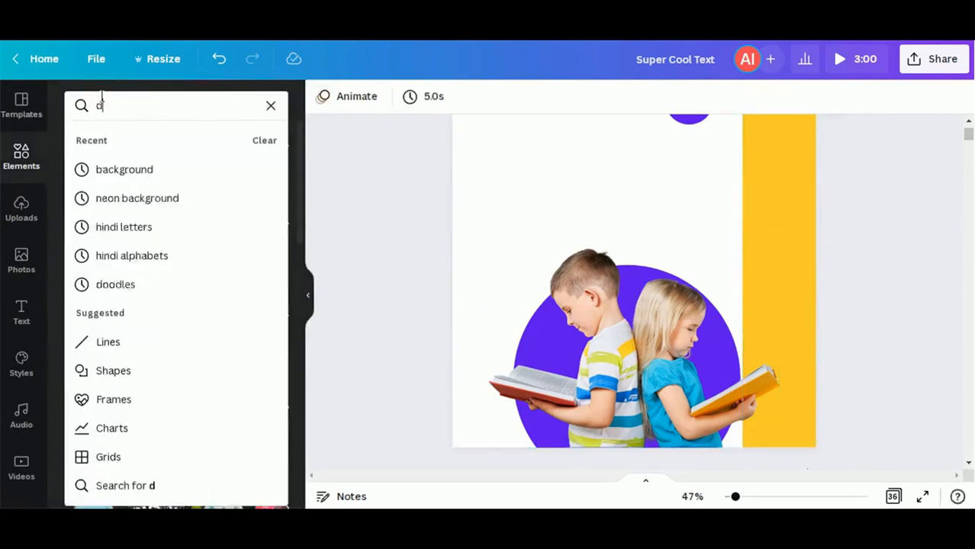
pyautogui.write('ots')
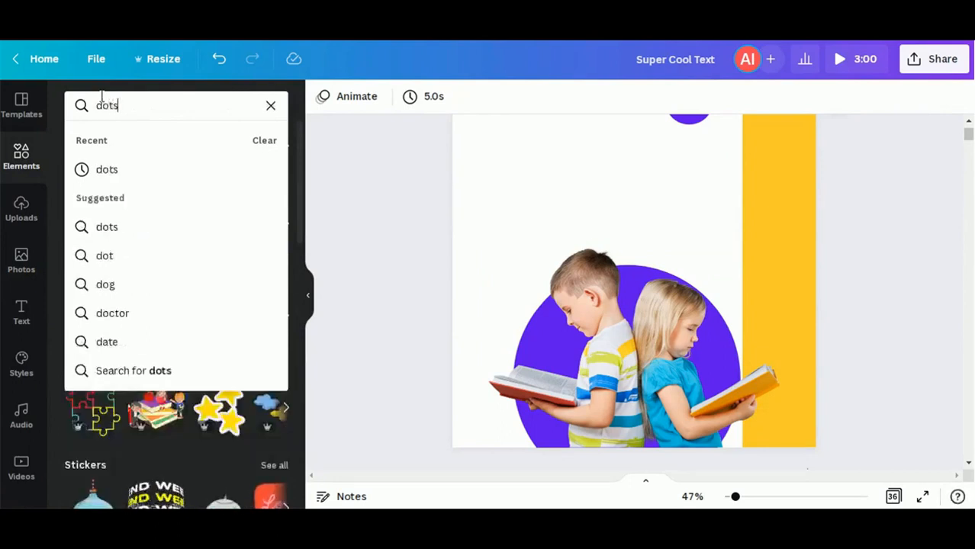
pyautogui.press('Return')
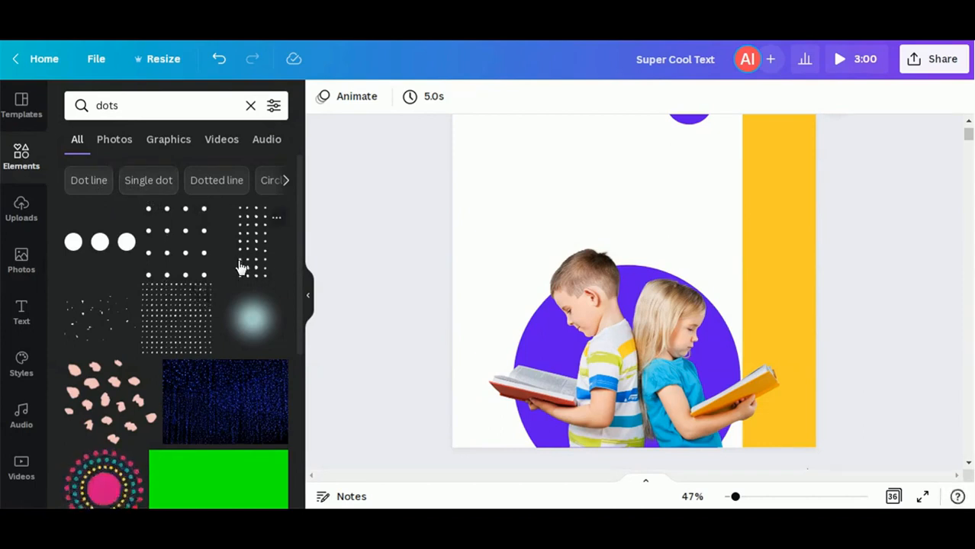
pyautogui.click(169, 240)
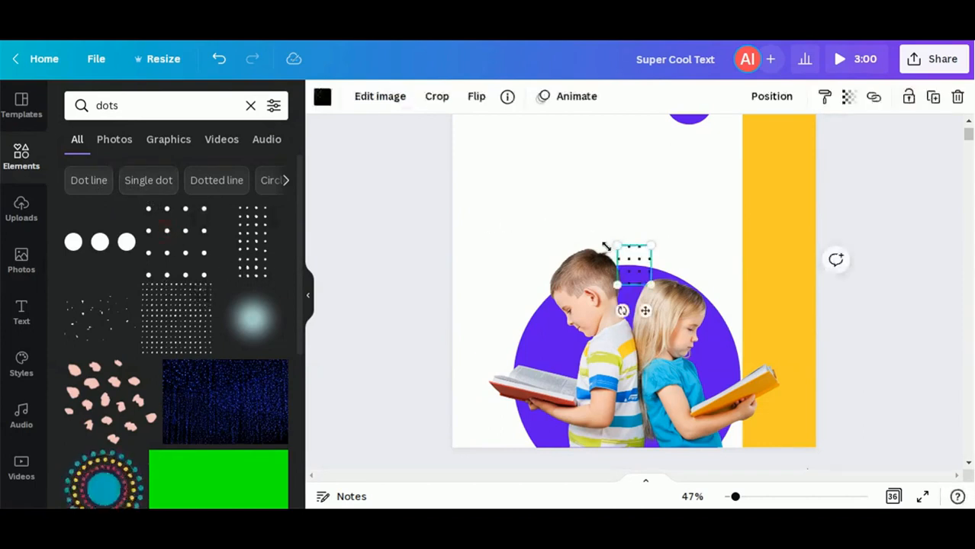
pyautogui.moveTo(633, 265); pyautogui.dragTo(468, 263)
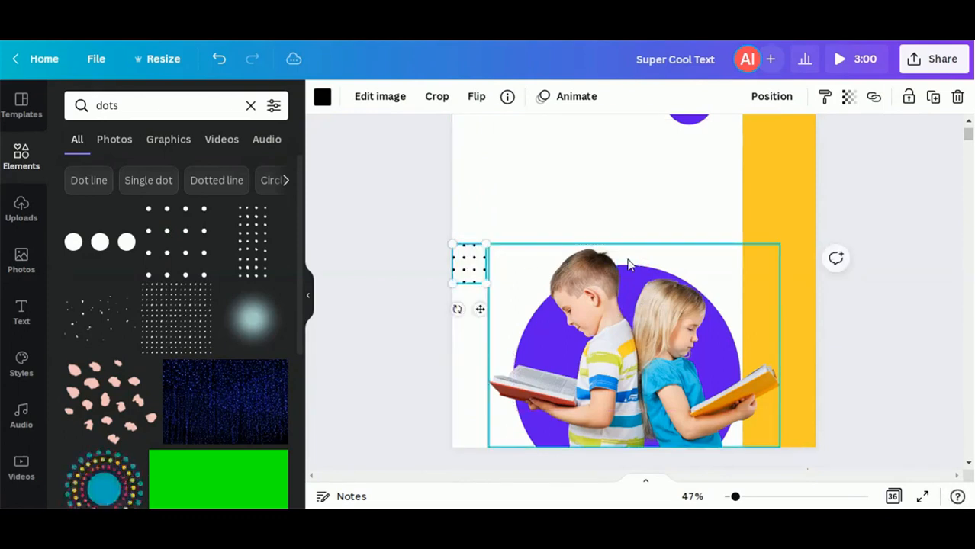
# - Duplicate the dot grid and place the copy at the outer edge of the yellow strip
pyautogui.hotkey('ctrl', 'd')
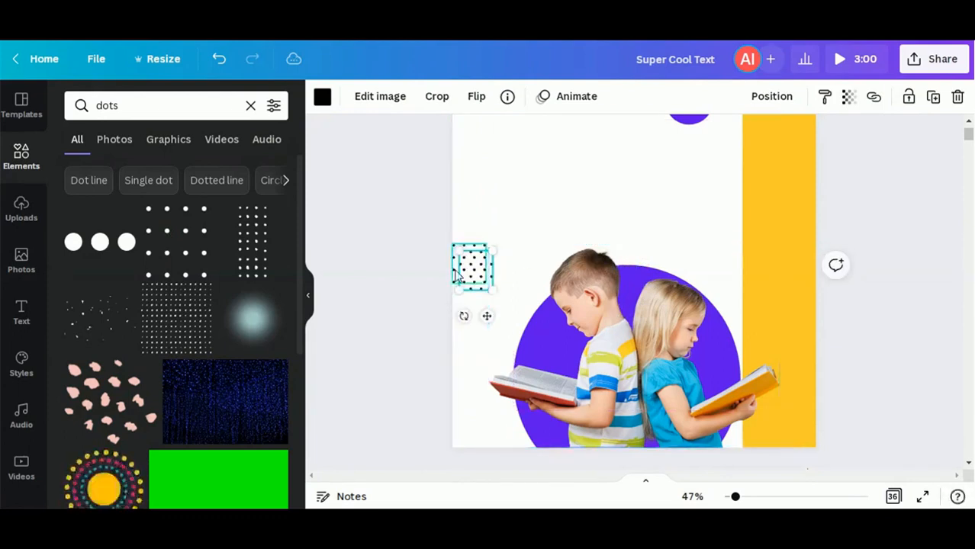
pyautogui.moveTo(609, 238); pyautogui.dragTo(797, 232)
pyautogui.click(893, 267)
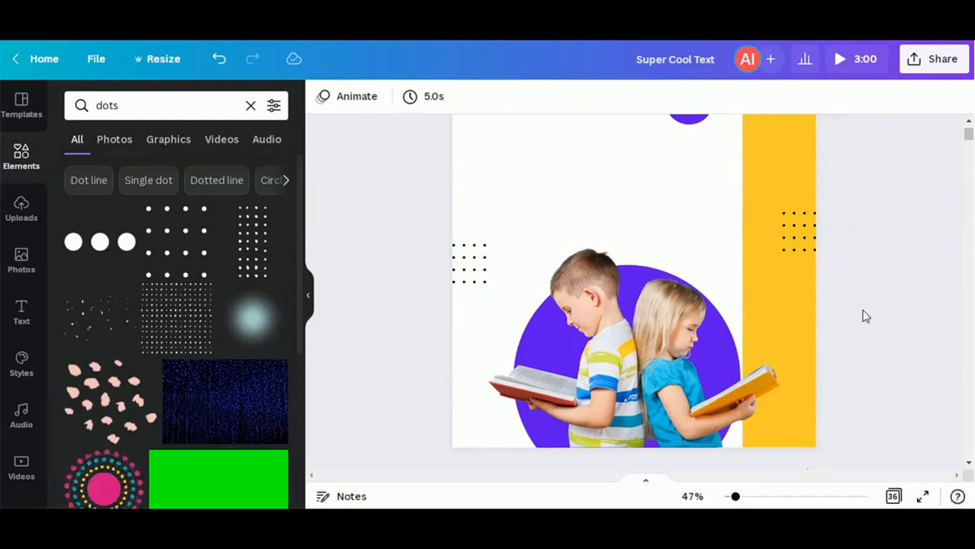
# - Add a violet SCHOOL heading at the top of page 1, and copy the ADMISSION and OPEN headings from page 2 beneath it
pyautogui.click(561, 222)
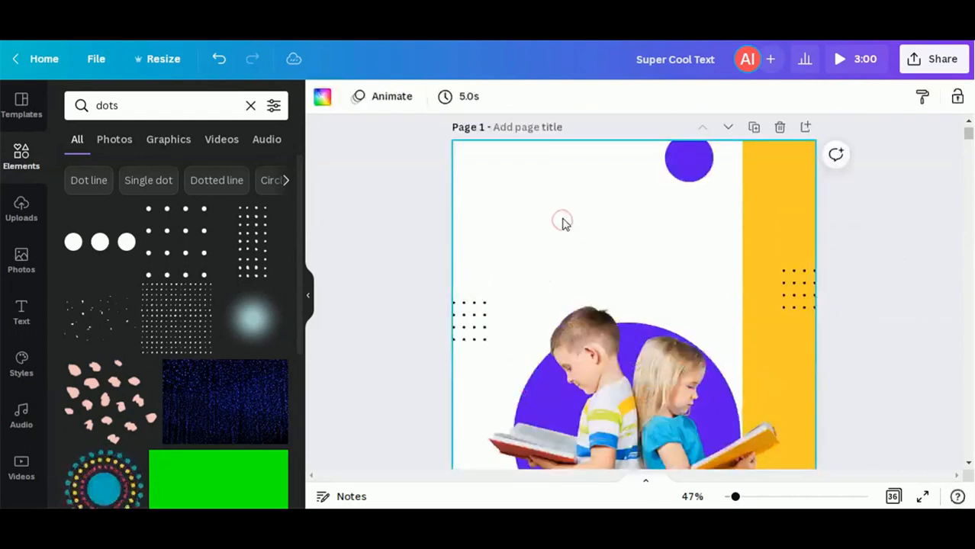
pyautogui.write('SCHOOL')
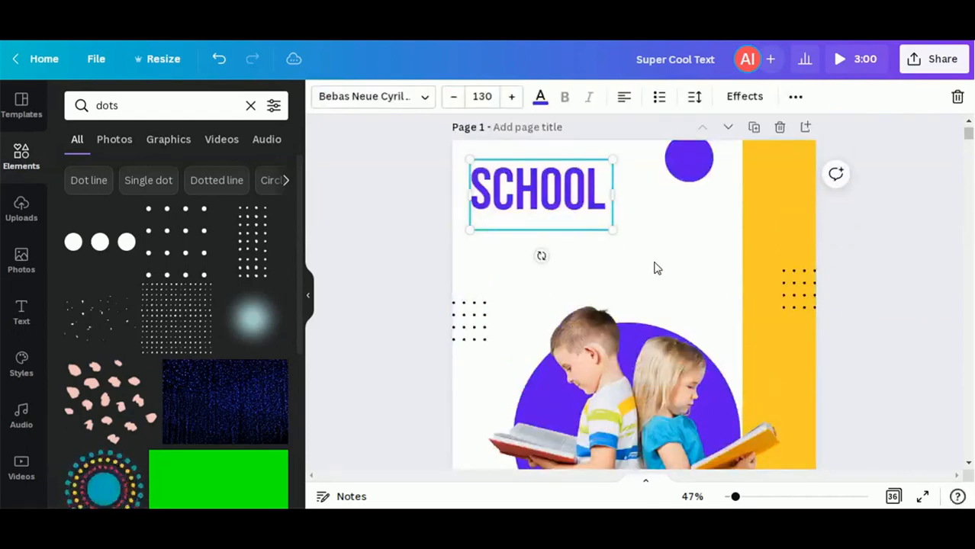
pyautogui.scroll(-5, 654, 267)
pyautogui.click(513, 431)
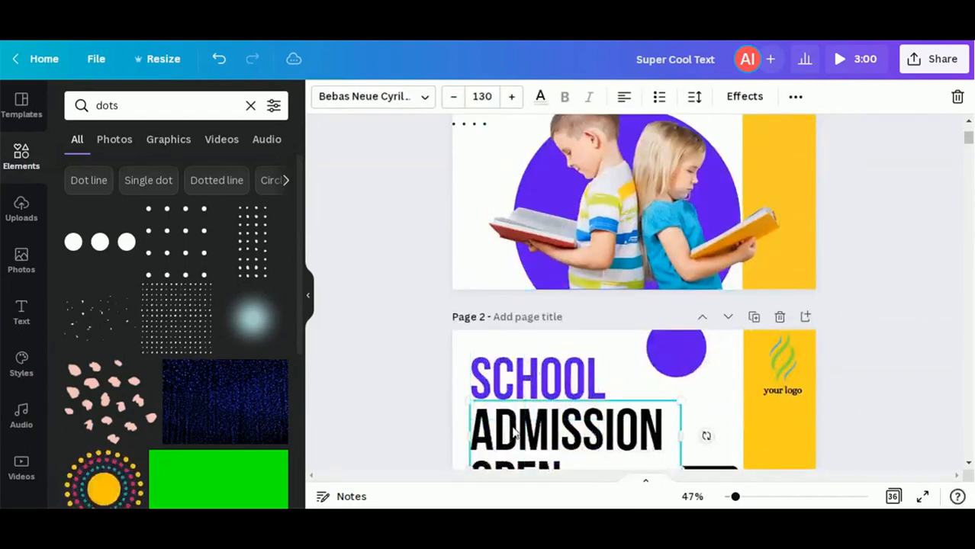
pyautogui.hotkey('ctrl', 'c')
pyautogui.scroll(5, 654, 305)
pyautogui.click(505, 275)
pyautogui.hotkey('ctrl', 'v')
pyautogui.scroll(1, 526, 310)
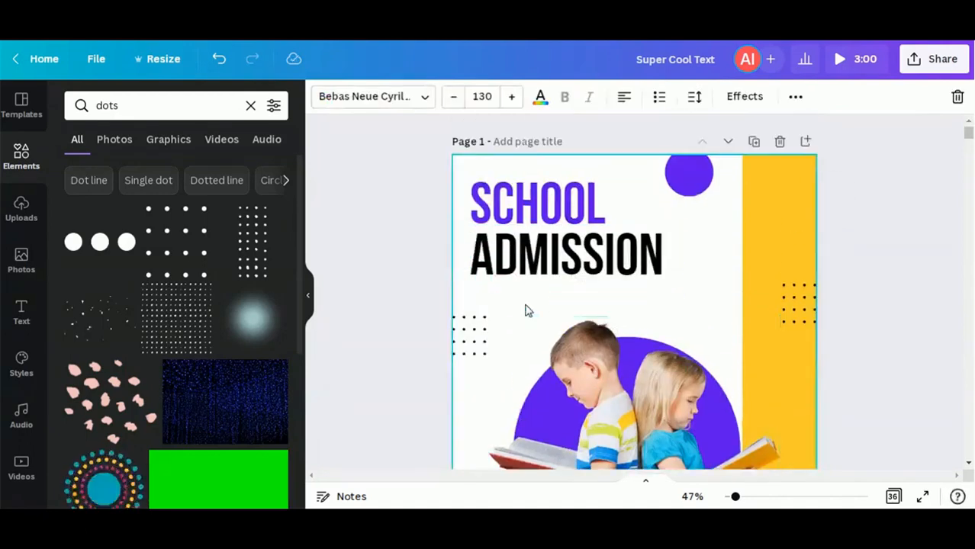
pyautogui.hotkey('ctrl', 'v')
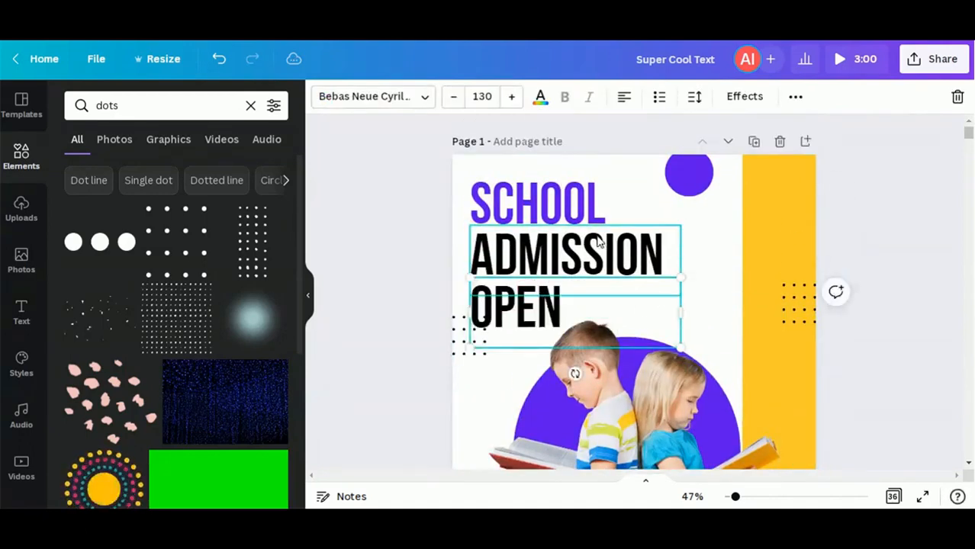
# - Move the dot grid at the page's left edge down so it clears the OPEN heading
pyautogui.click(545, 200)
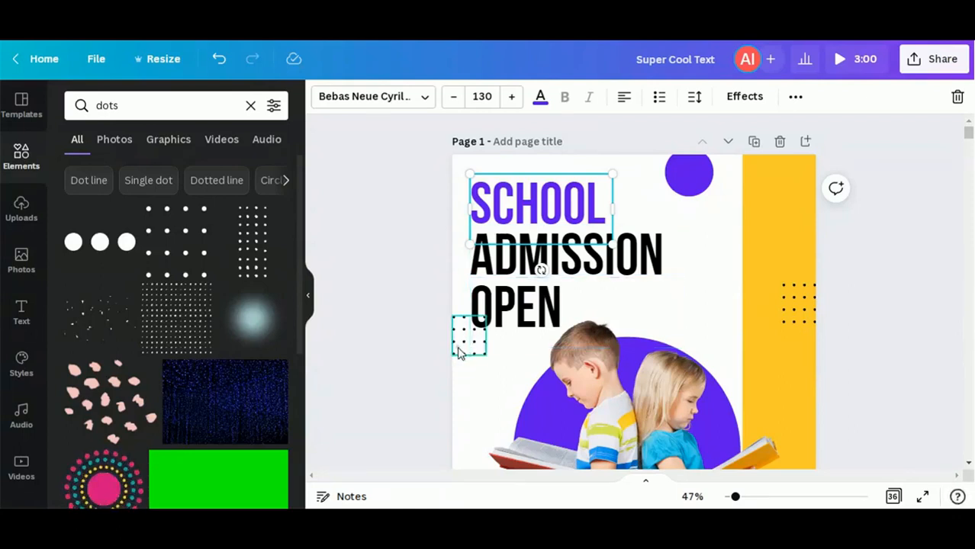
pyautogui.moveTo(458, 353); pyautogui.dragTo(456, 372)
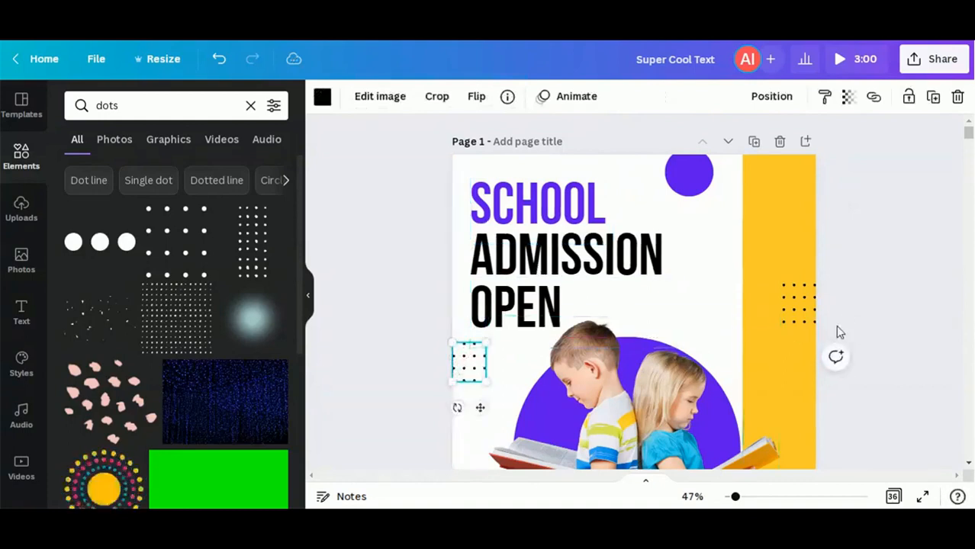
pyautogui.click(864, 274)
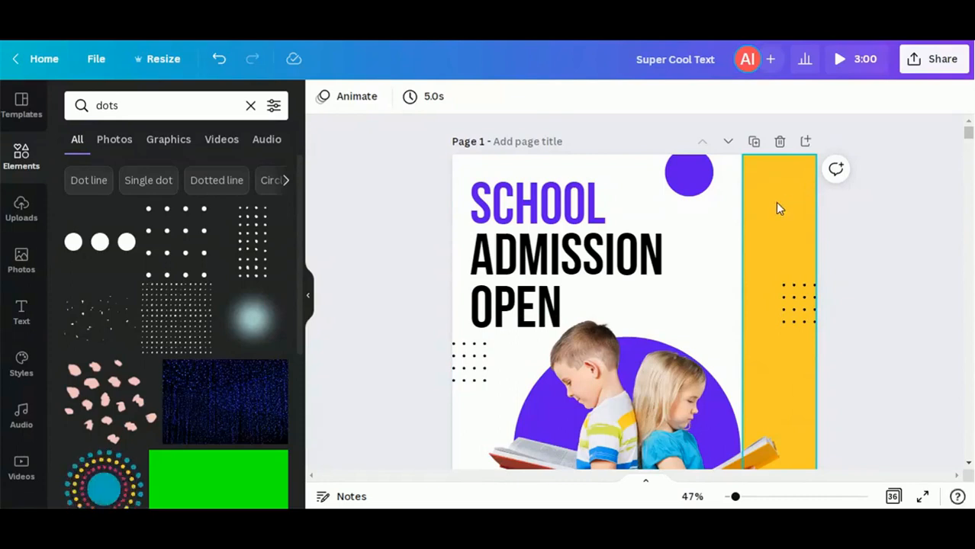
# - Search the elements for "message", narrow the search to Message bubble, and insert the rounded rectangular speech bubble
pyautogui.click(252, 106)
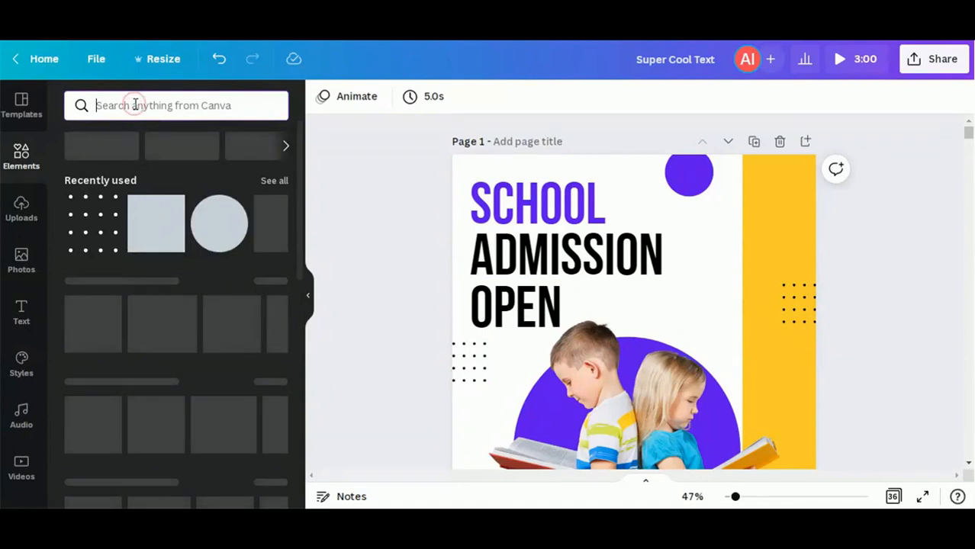
pyautogui.write('message')
pyautogui.press('Return')
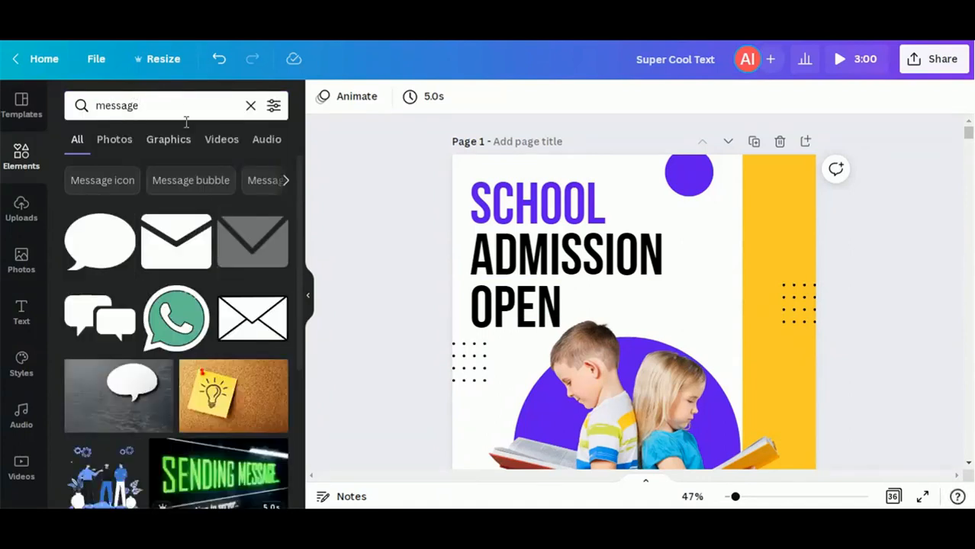
pyautogui.click(163, 189)
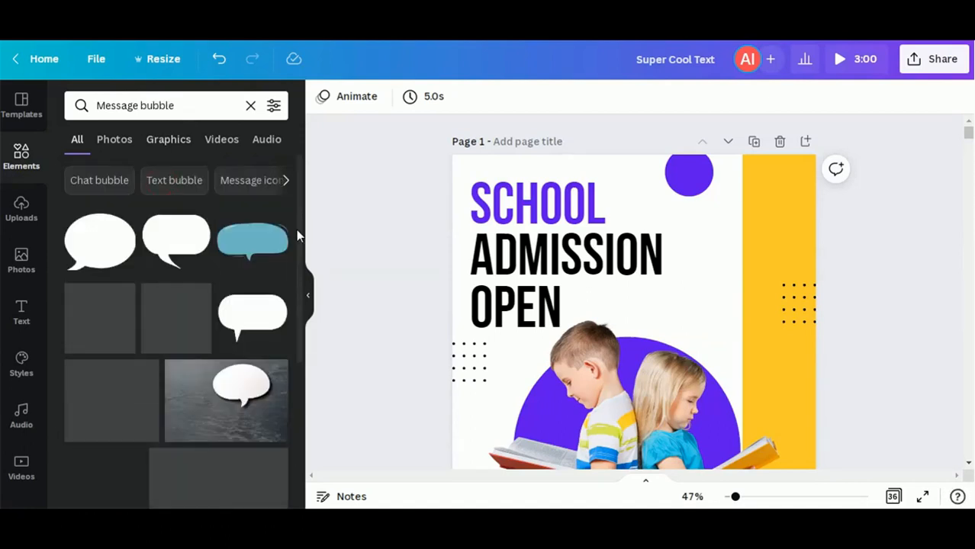
pyautogui.scroll(-5, 174, 342)
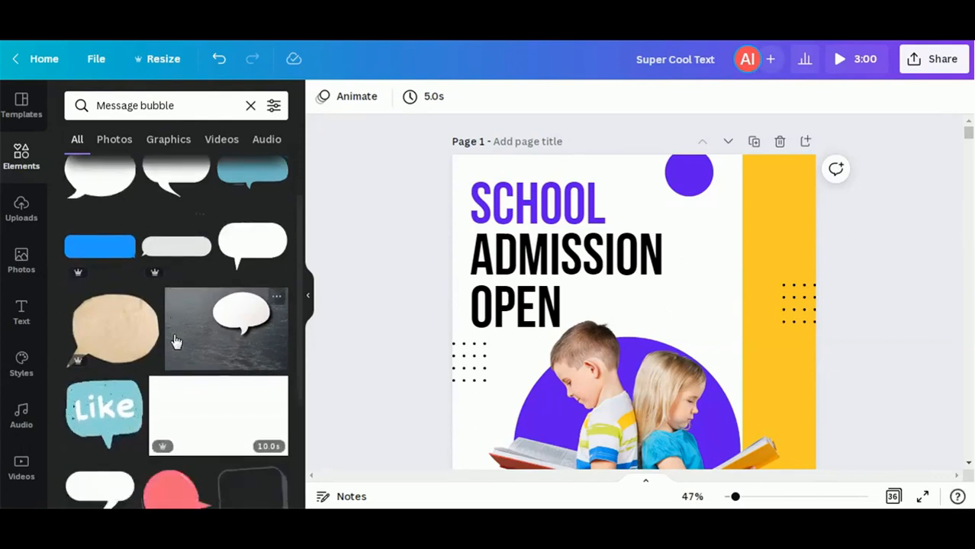
pyautogui.scroll(-5, 106, 432)
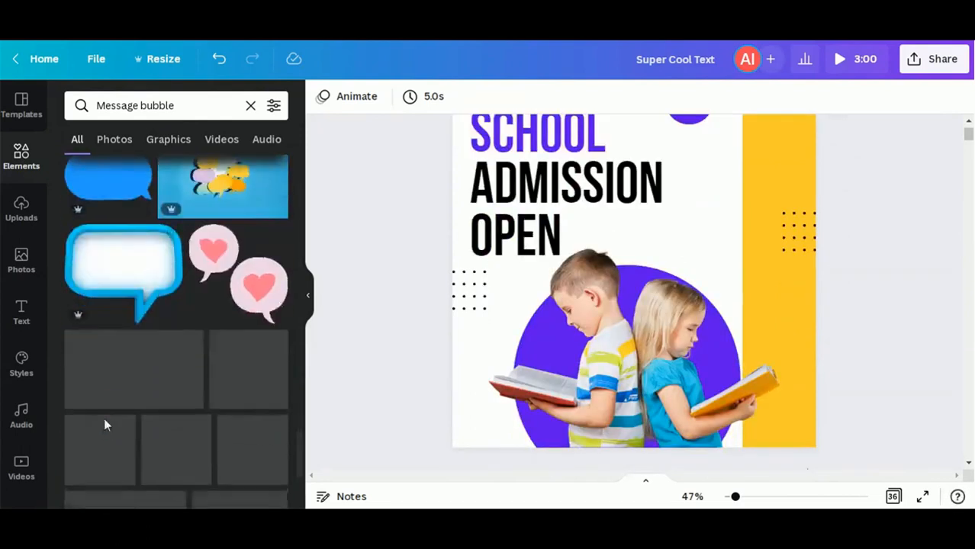
pyautogui.scroll(-4, 120, 398)
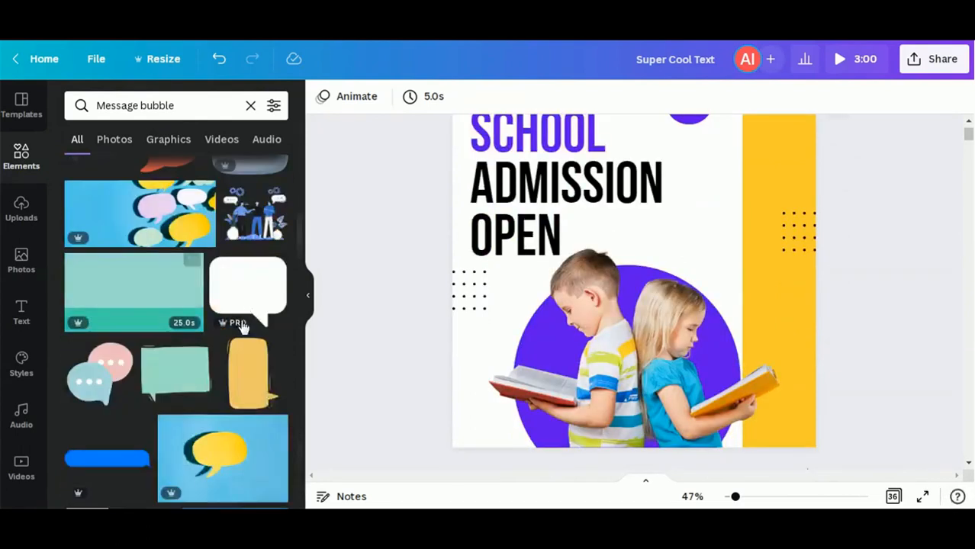
pyautogui.click(251, 290)
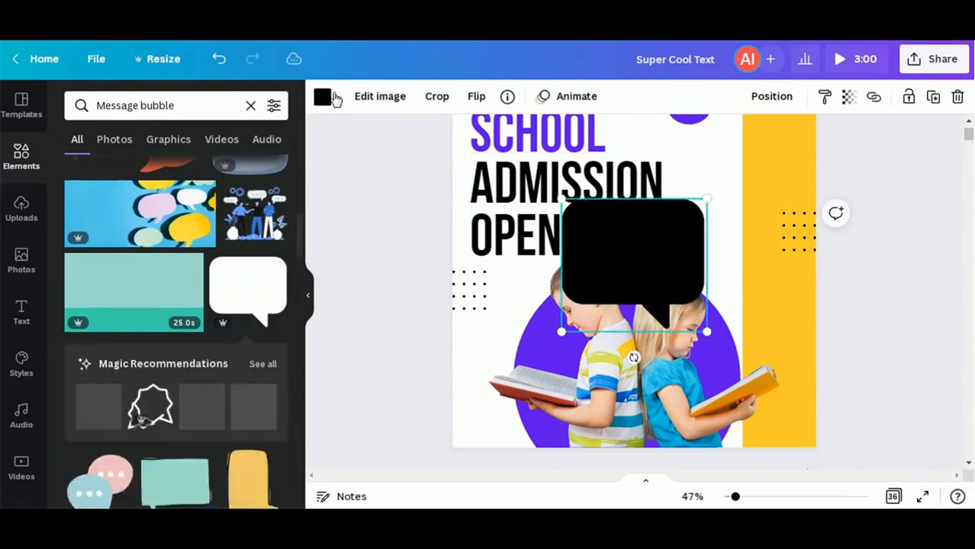
# - Flip the speech bubble horizontally, shrink it, and place it above the girl's head beside the yellow strip
pyautogui.click(478, 97)
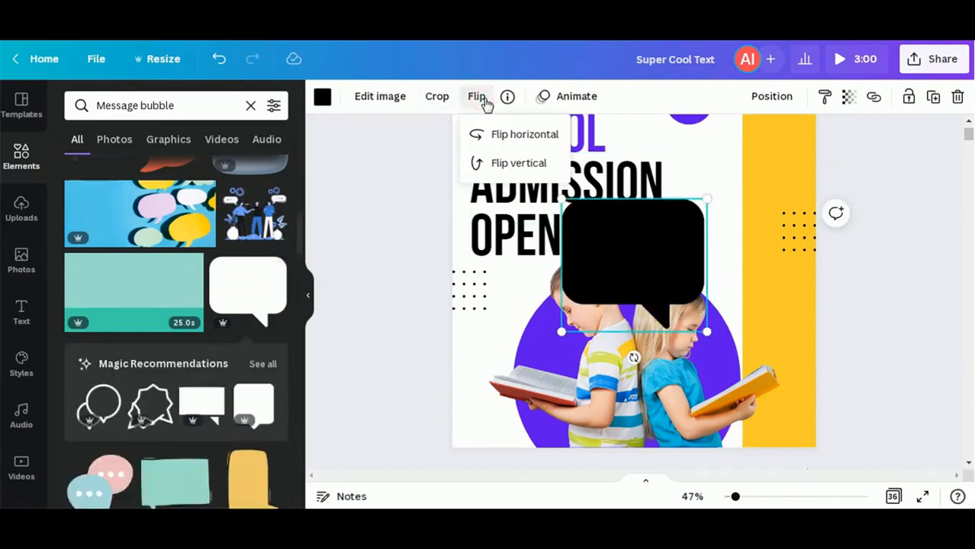
pyautogui.click(492, 136)
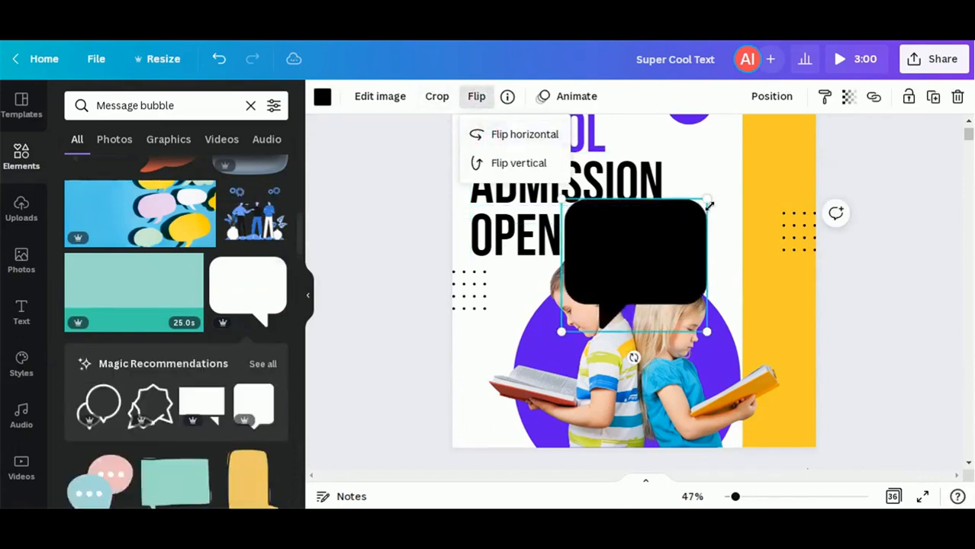
pyautogui.moveTo(704, 202); pyautogui.dragTo(692, 243)
pyautogui.scroll(-2, 655, 266)
pyautogui.click(656, 266)
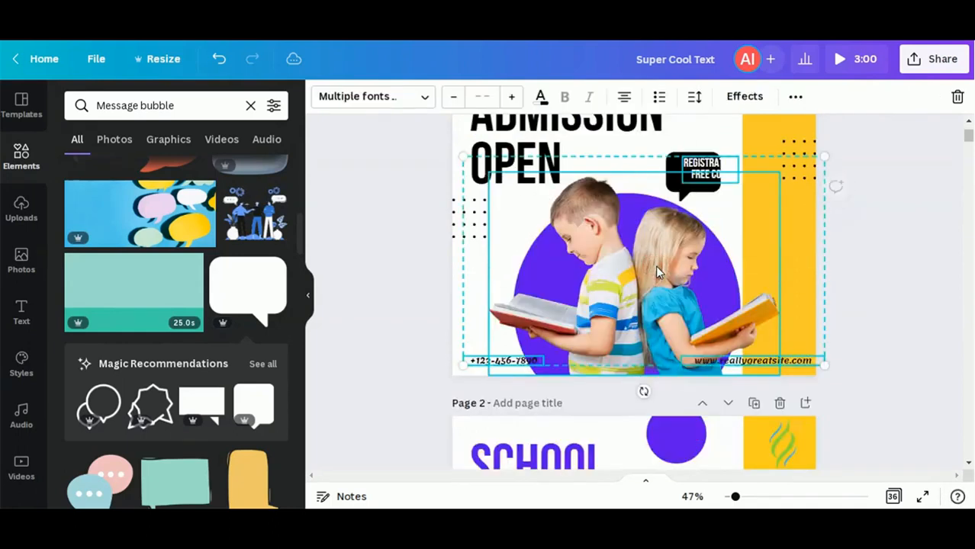
pyautogui.click(897, 284)
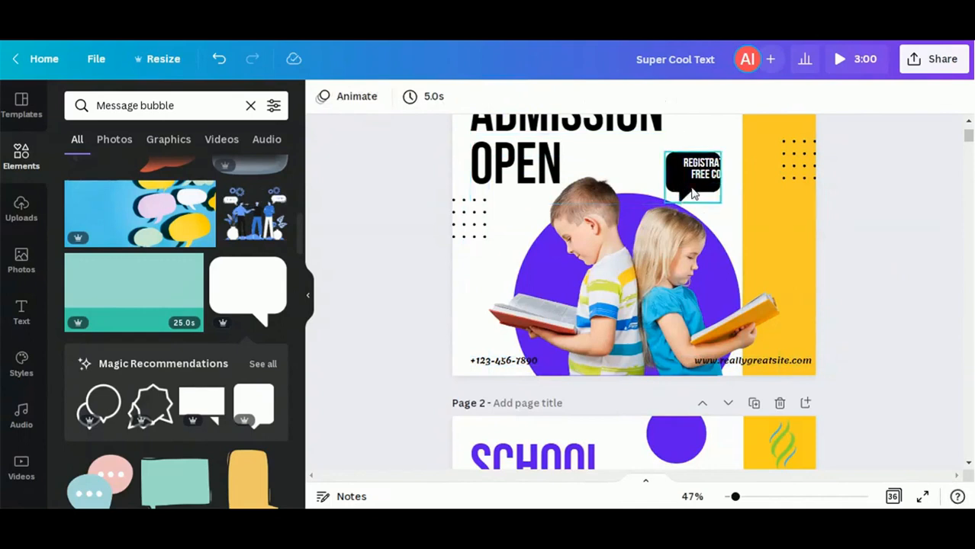
pyautogui.click(693, 193)
pyautogui.moveTo(693, 194); pyautogui.dragTo(715, 190)
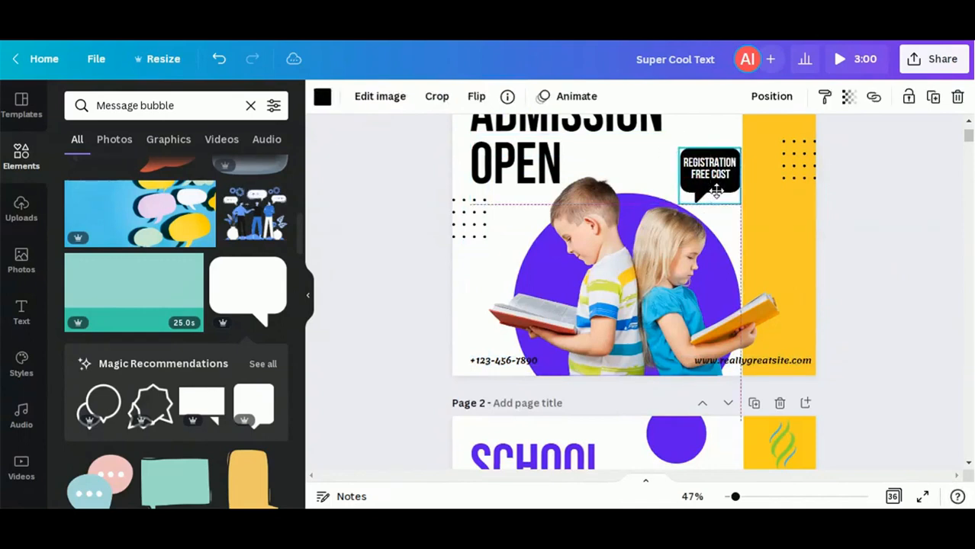
pyautogui.click(861, 257)
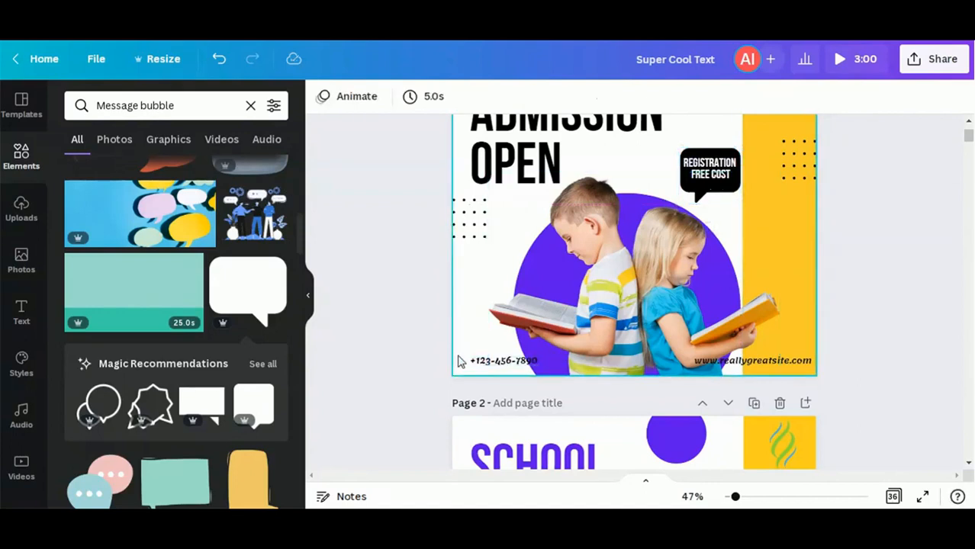
# - Search the elements for "phone", insert the round handset icon, and shrink it to sit just before the phone number
pyautogui.moveTo(183, 105); pyautogui.dragTo(95, 105)
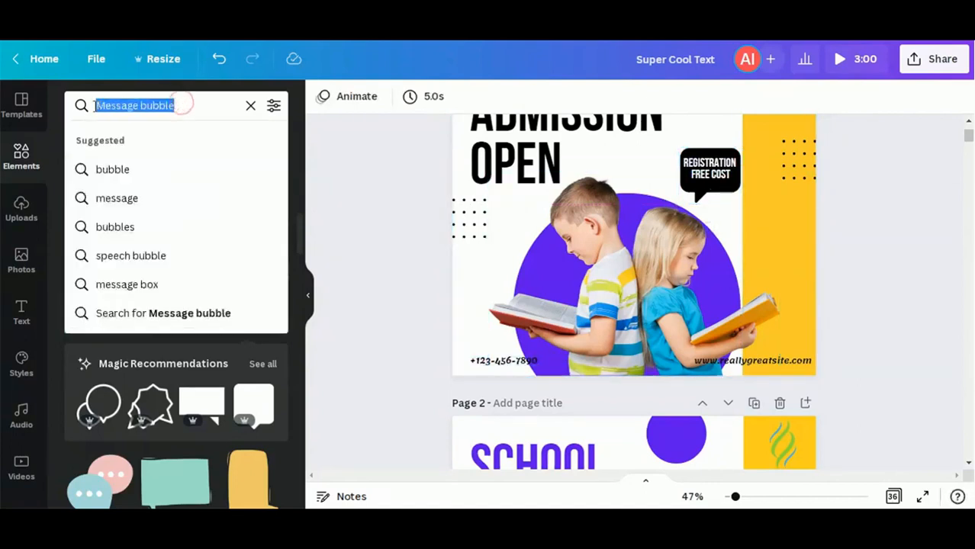
pyautogui.write('p')
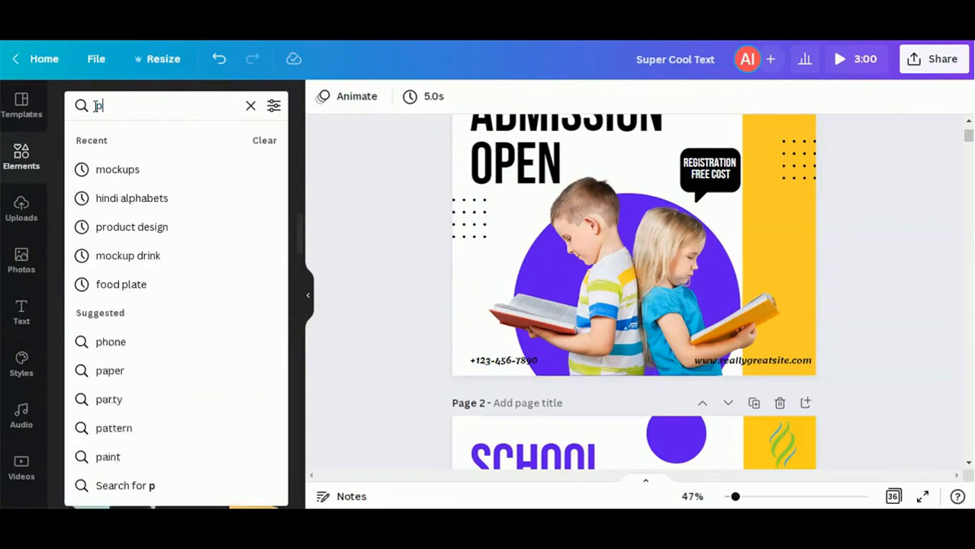
pyautogui.write('hone')
pyautogui.press('Return')
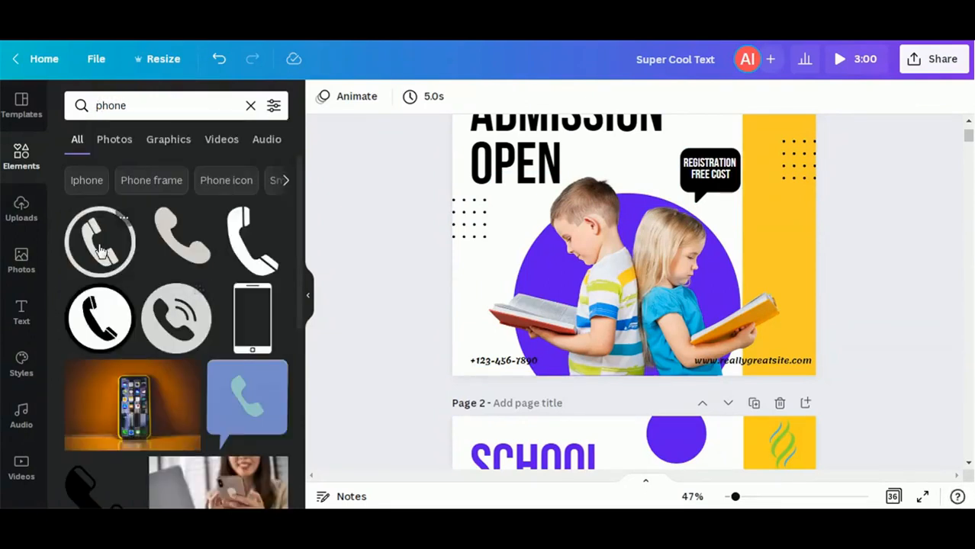
pyautogui.click(174, 317)
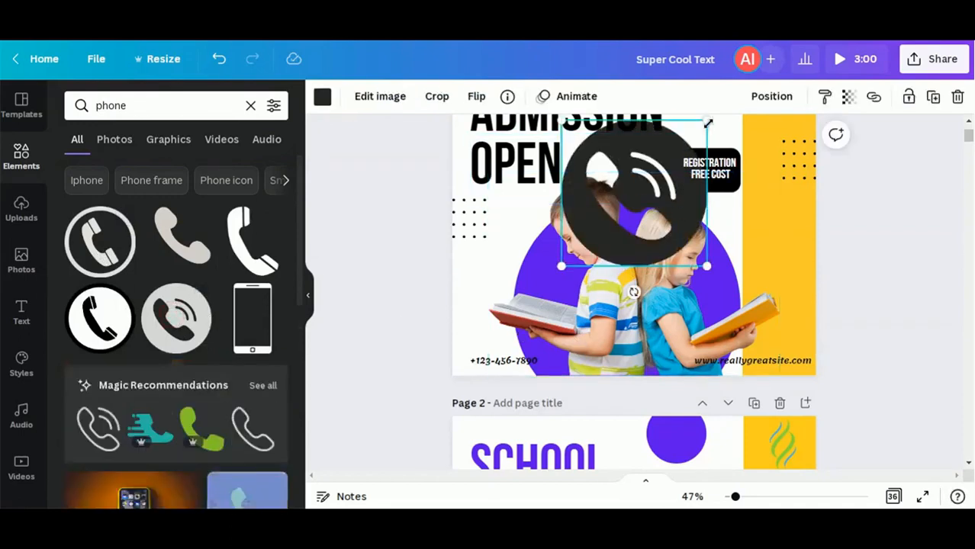
pyautogui.moveTo(688, 143); pyautogui.dragTo(577, 253)
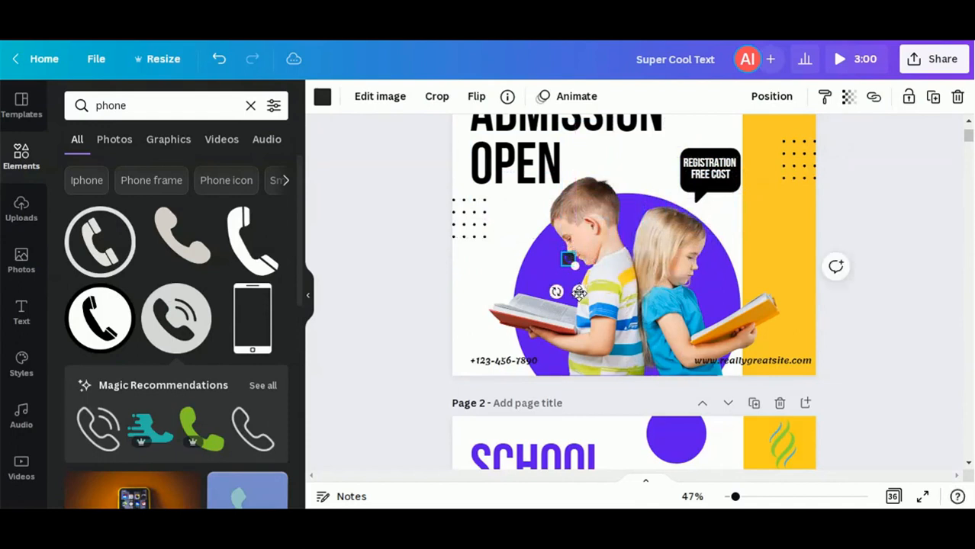
pyautogui.moveTo(486, 369); pyautogui.dragTo(475, 390)
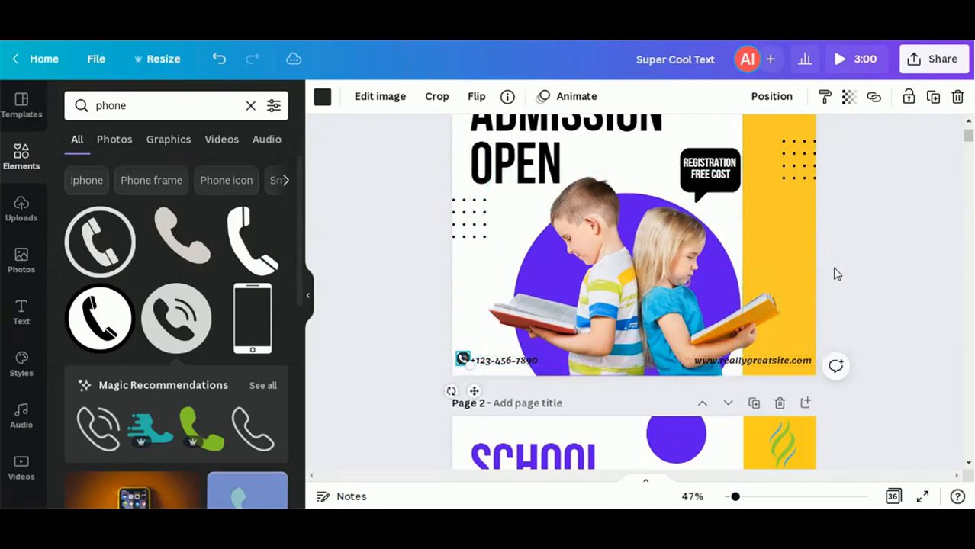
# - Paste the green and blue "your logo" emblem onto the upper end of the yellow strip
pyautogui.scroll(2, 835, 275)
pyautogui.scroll(1, 829, 298)
pyautogui.click(753, 245)
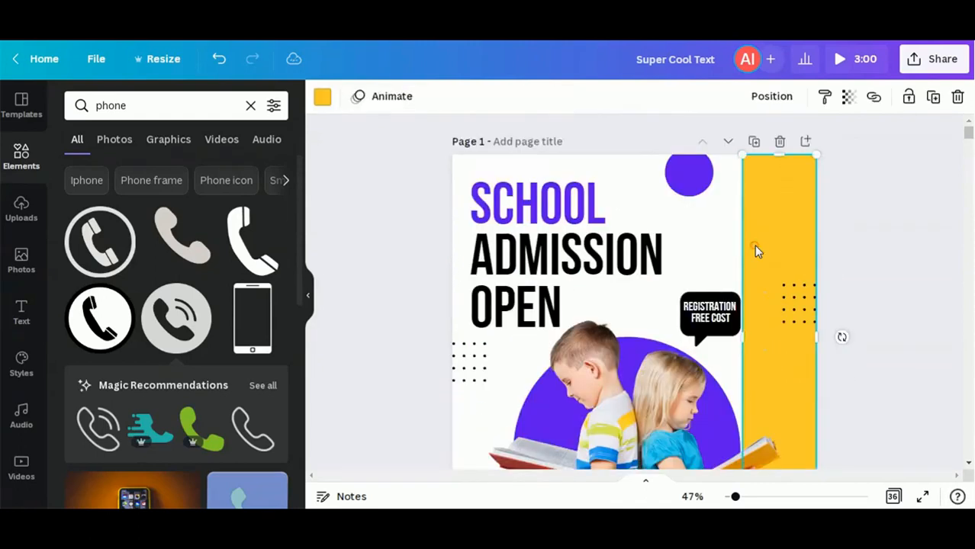
pyautogui.hotkey('ctrl', 'v')
pyautogui.click(862, 237)
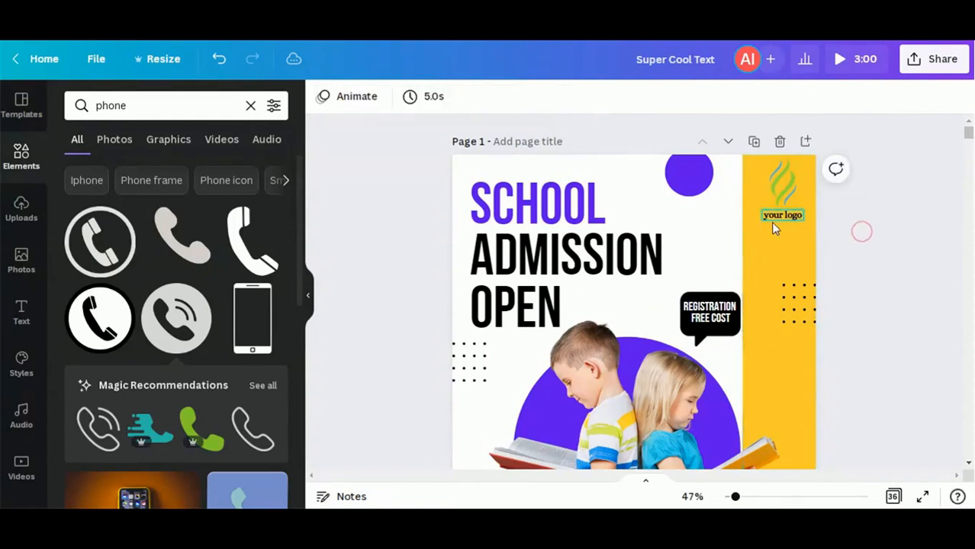
# - Try a teal background colour on page 1, and set the background back to white
pyautogui.scroll(-1, 770, 205)
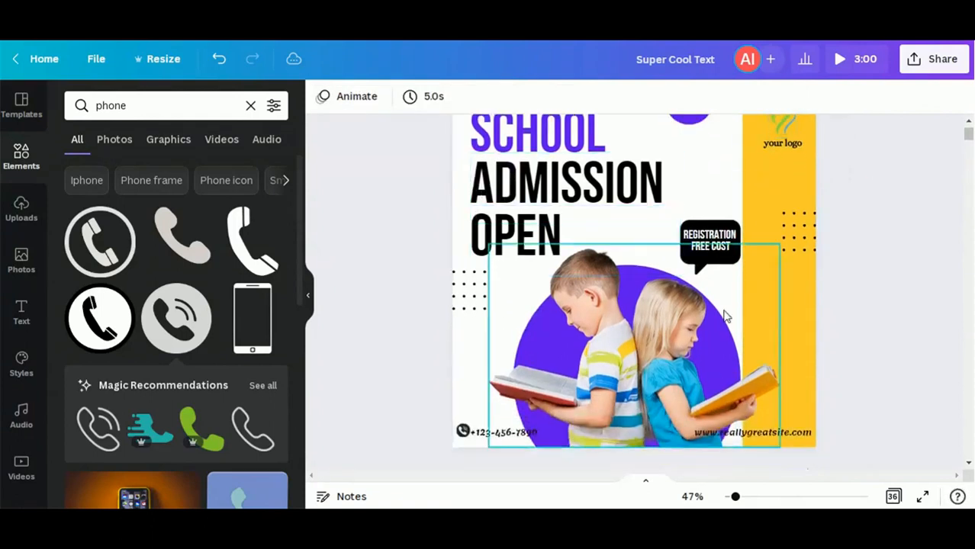
pyautogui.click(453, 179)
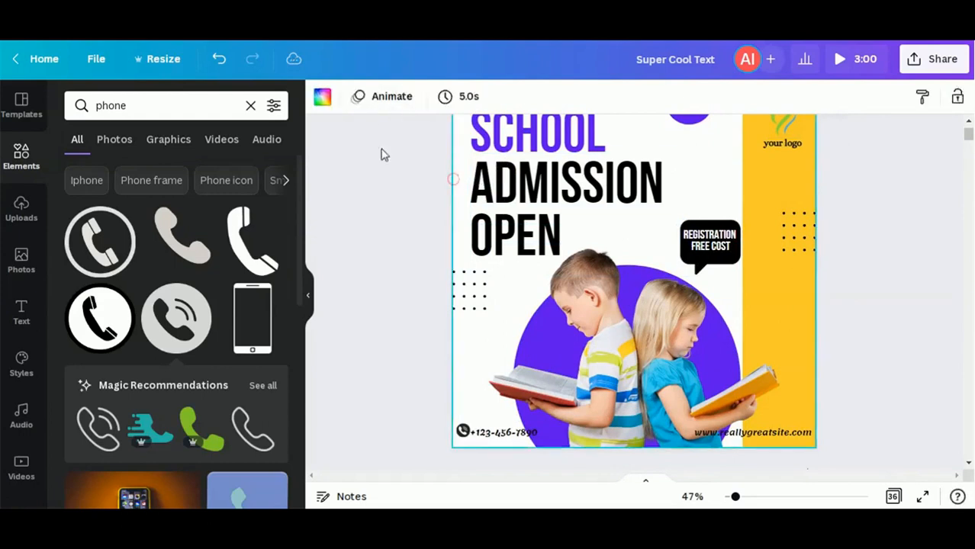
pyautogui.click(322, 102)
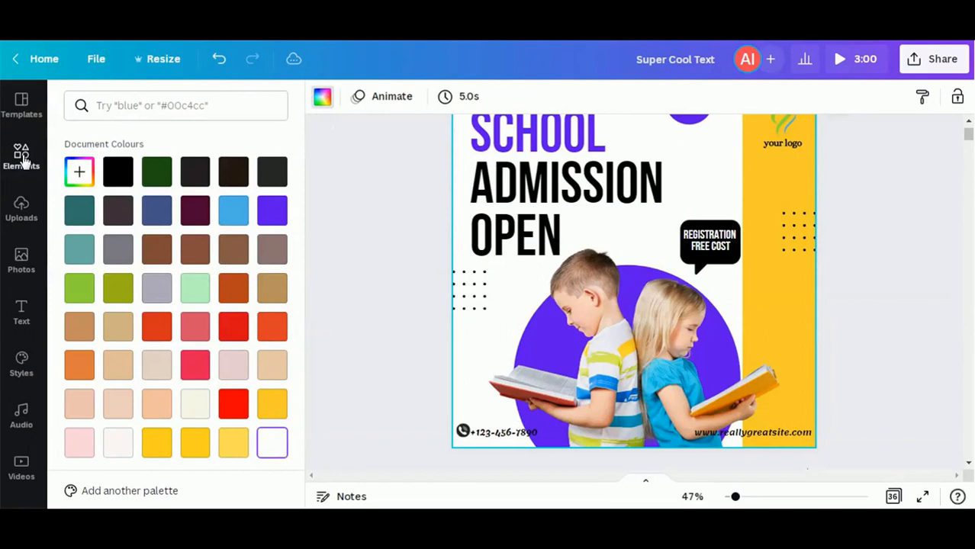
pyautogui.click(77, 255)
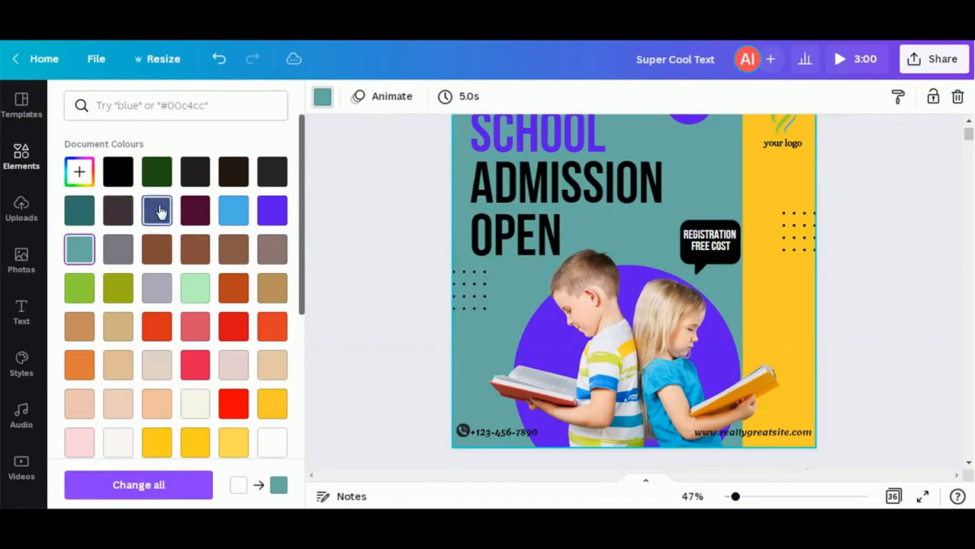
pyautogui.click(271, 442)
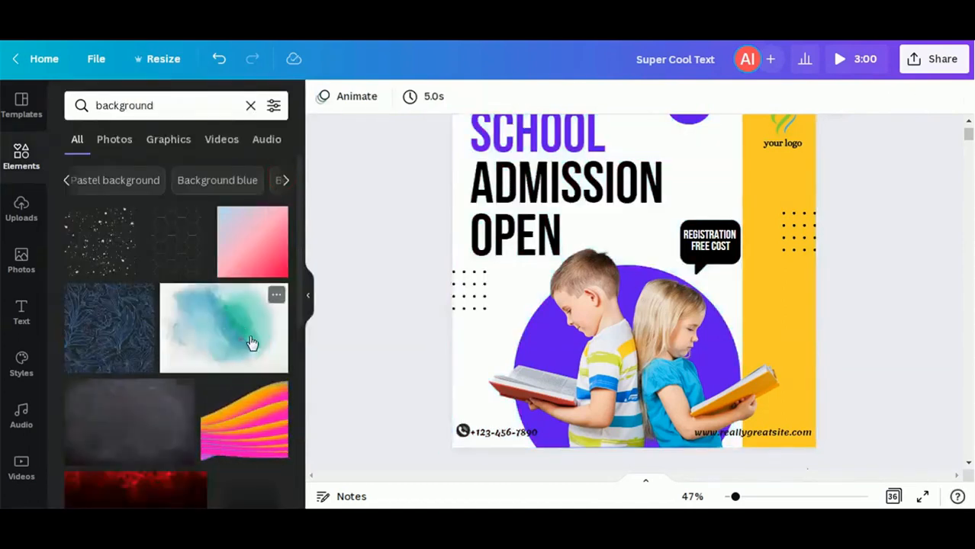
# - Try the teal watercolour picture and the blue recommended picture as the background of page 1
pyautogui.moveTo(250, 342); pyautogui.dragTo(465, 359)
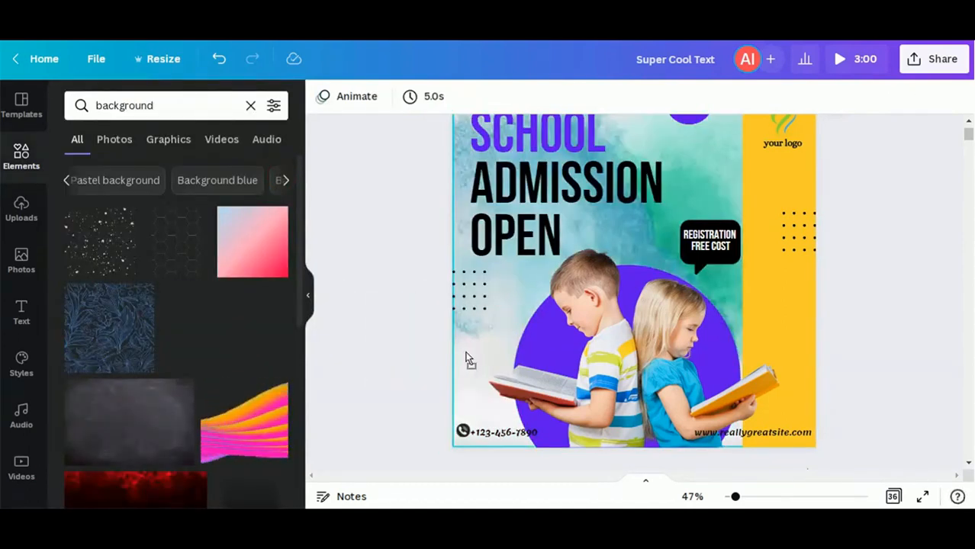
pyautogui.scroll(2, 860, 347)
pyautogui.scroll(-2, 862, 347)
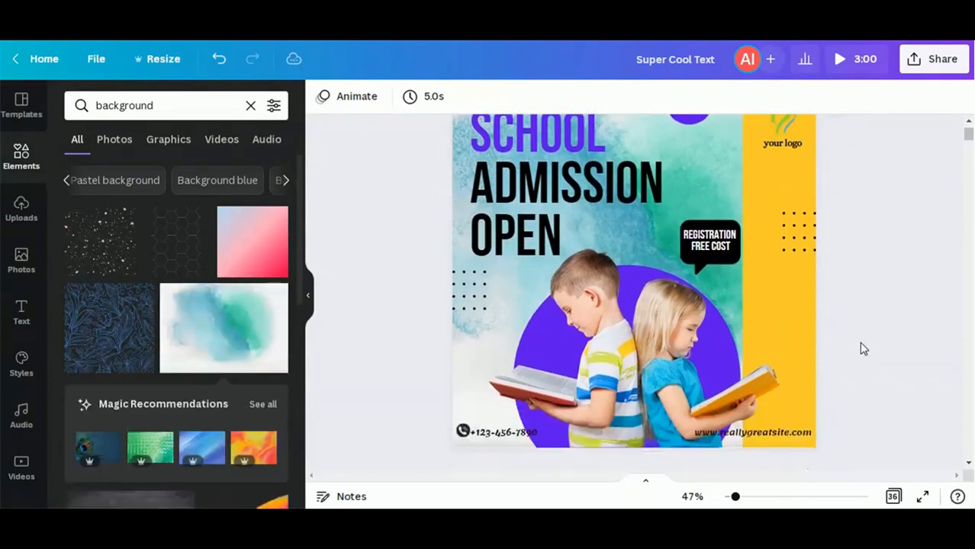
pyautogui.scroll(-2, 153, 389)
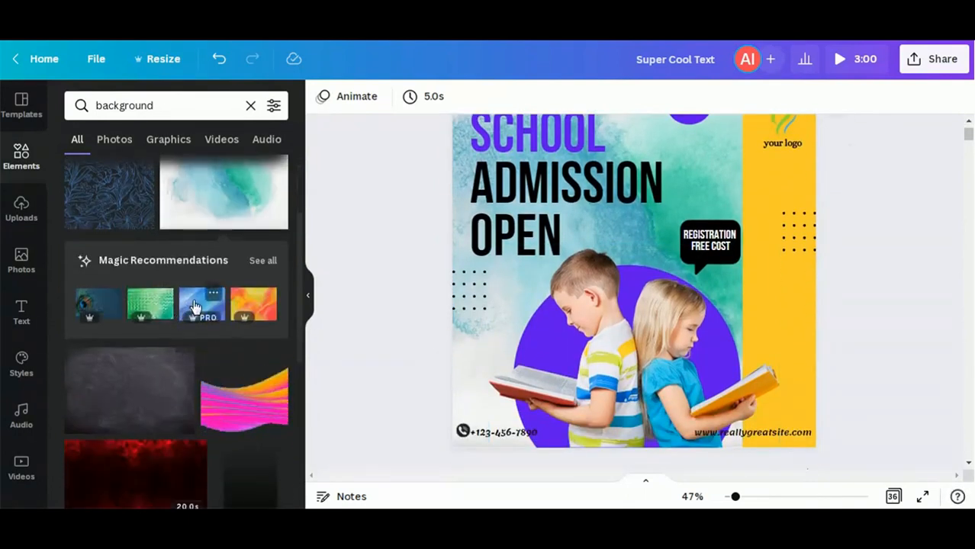
pyautogui.moveTo(187, 307); pyautogui.dragTo(458, 238)
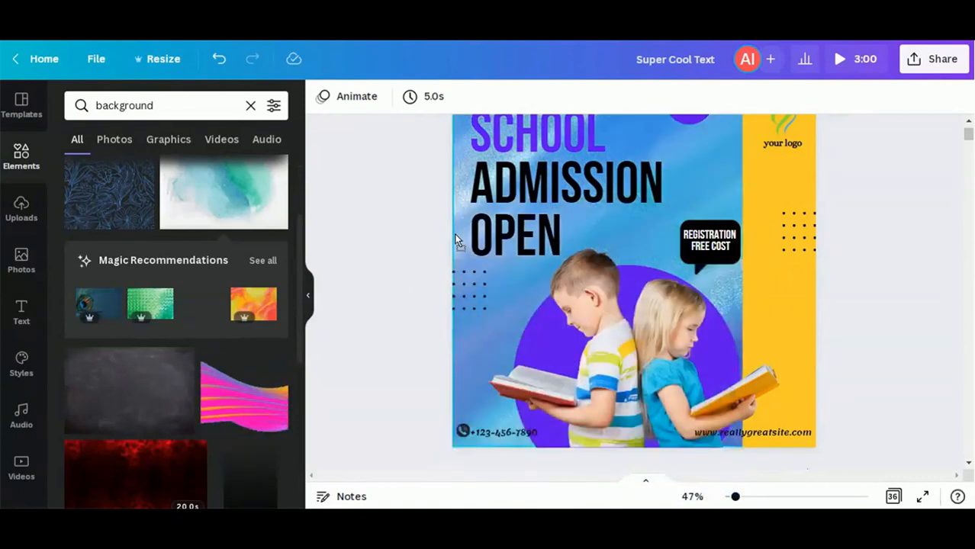
pyautogui.scroll(2, 740, 245)
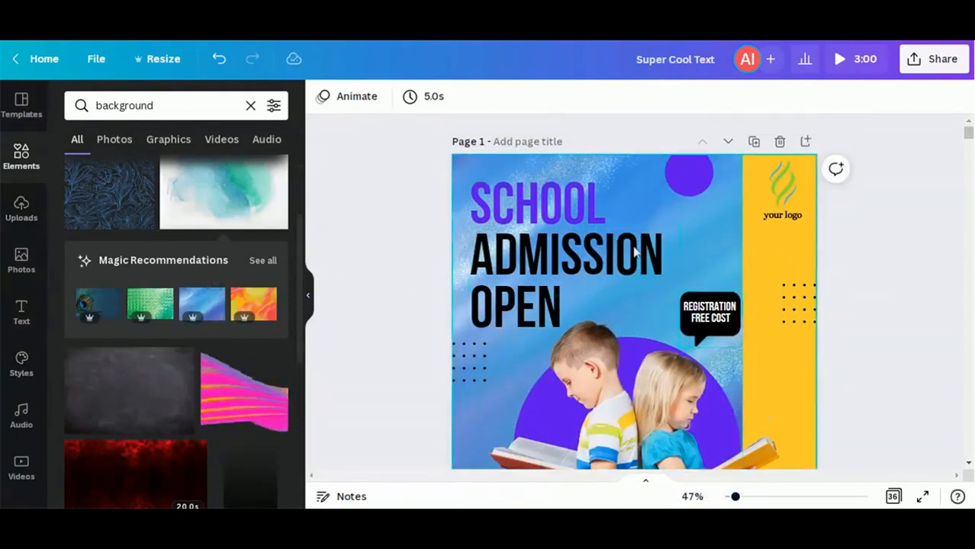
pyautogui.scroll(-3, 197, 272)
pyautogui.scroll(-10, 197, 271)
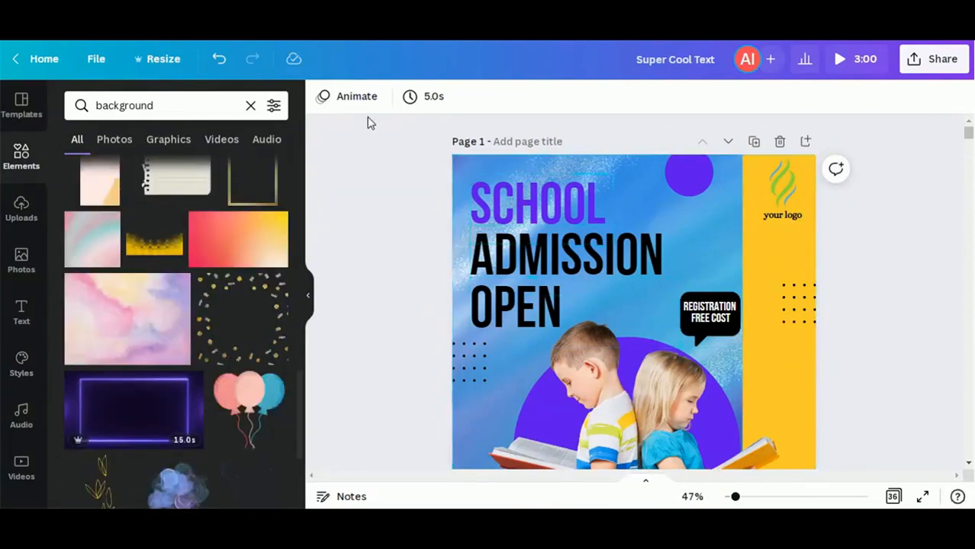
# - Set the background of page 1 to white and show the finished poster in full screen
pyautogui.click(472, 157)
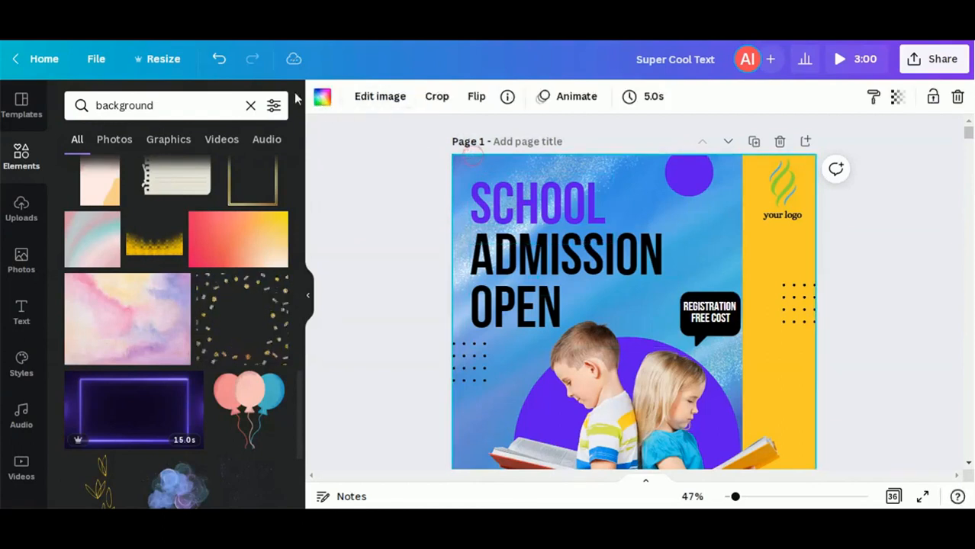
pyautogui.click(322, 96)
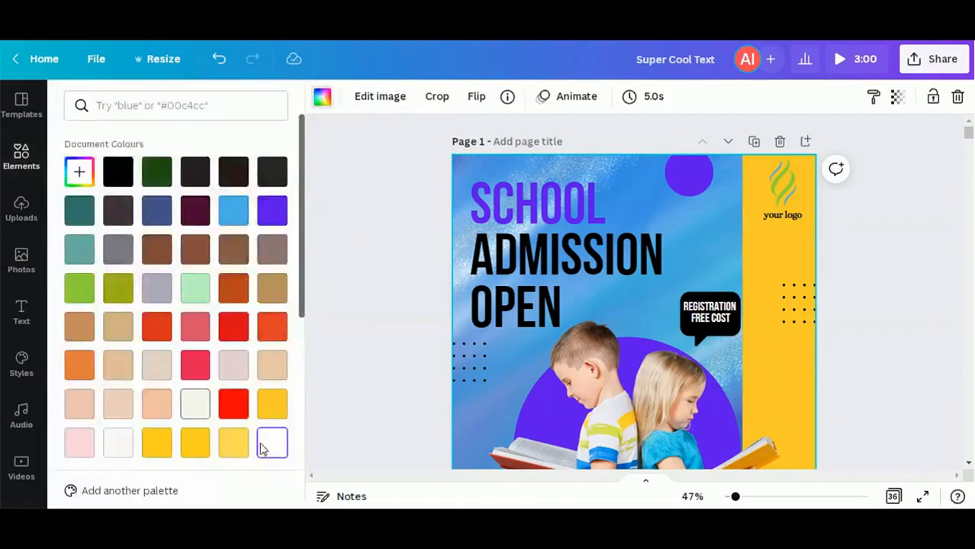
pyautogui.click(272, 443)
pyautogui.click(922, 496)
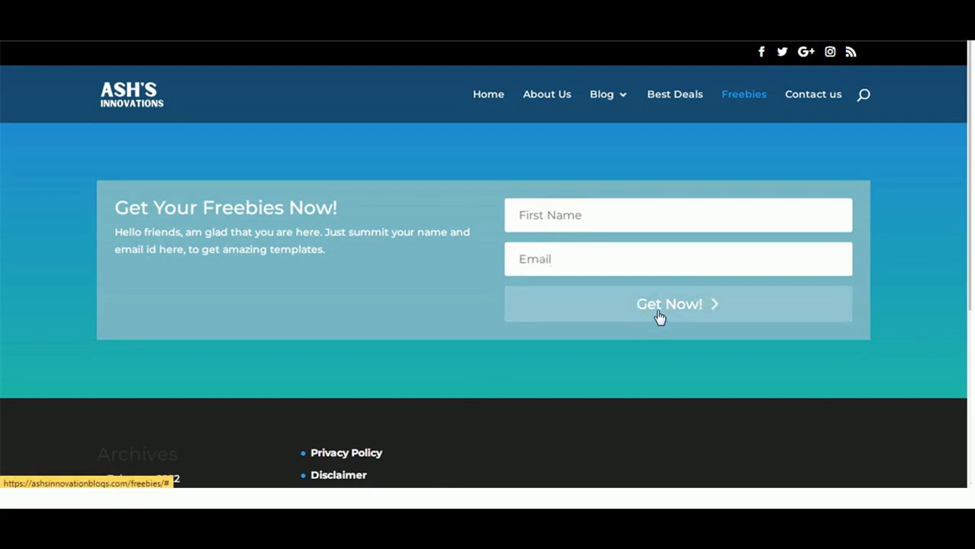
# - Request the freebies on the Ash's Innovations website, and follow the access link in the "Thanks for joining us" email in Gmail
pyautogui.click(628, 311)
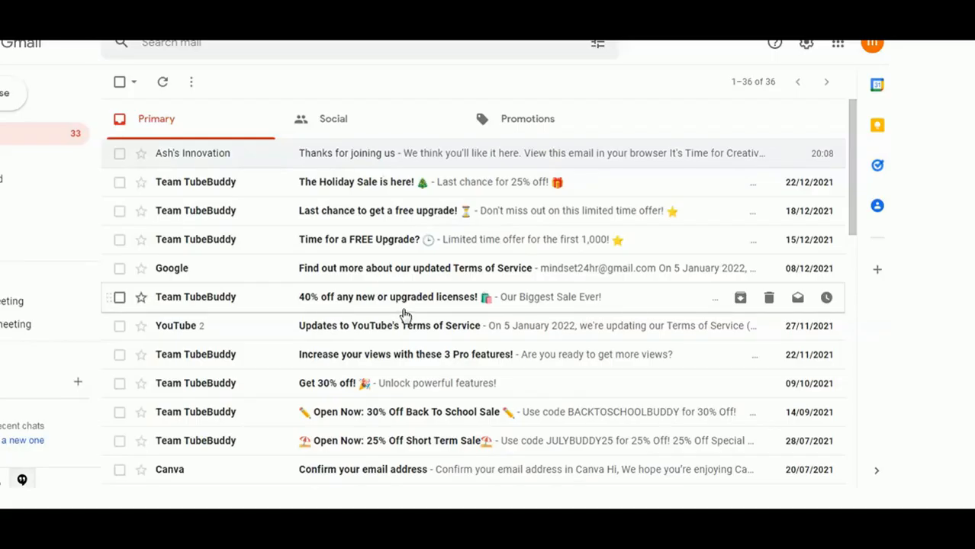
pyautogui.click(310, 157)
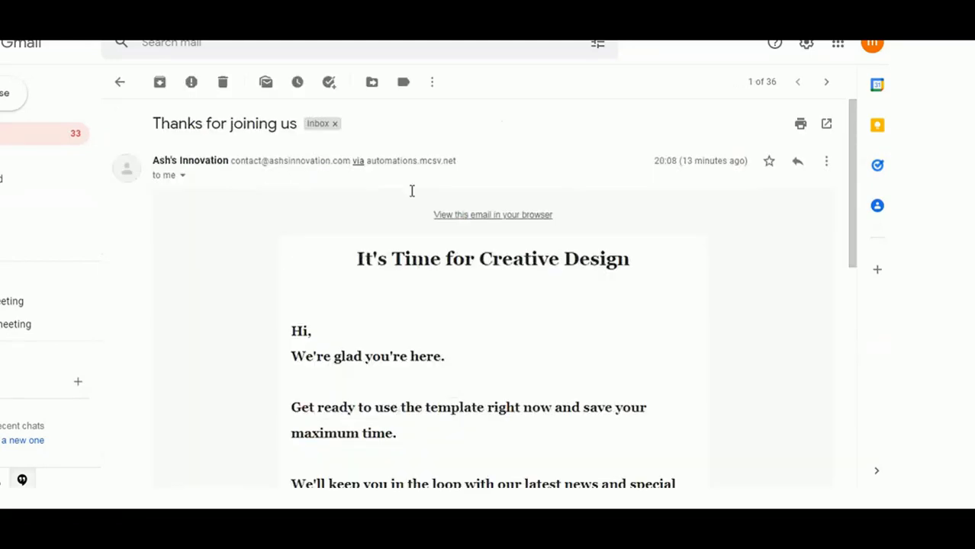
pyautogui.scroll(-4, 404, 353)
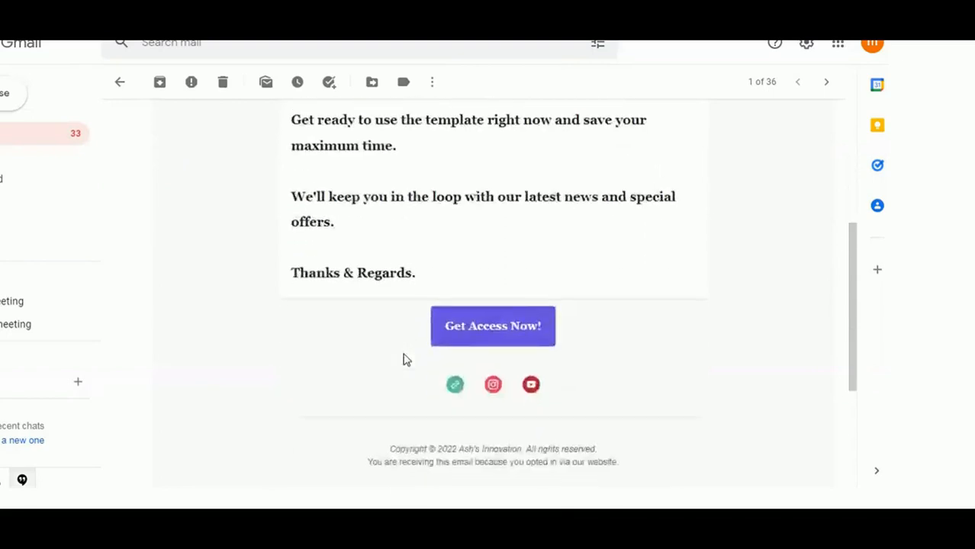
pyautogui.click(490, 333)
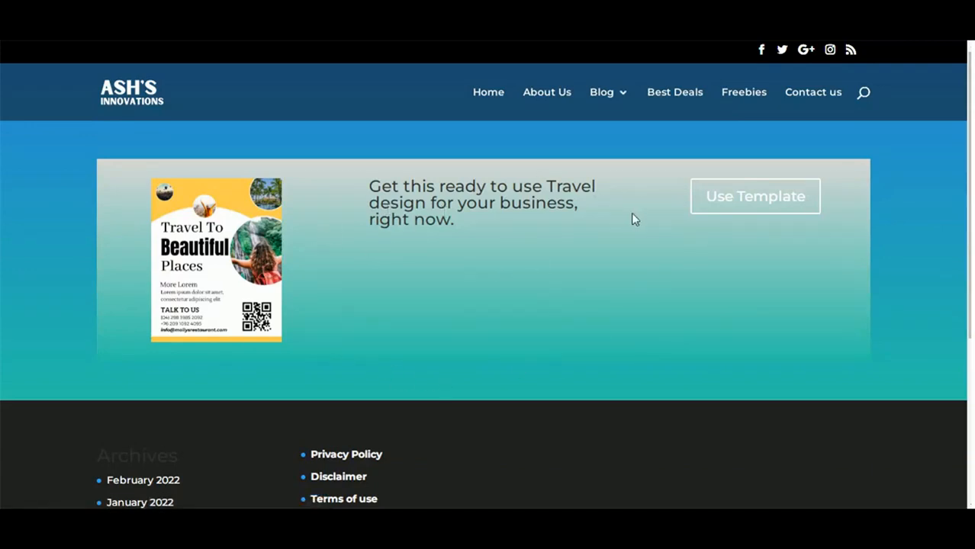
# - Open the Travel To Beautiful Places template from the website for editing in Canva, and collapse the template list
pyautogui.click(732, 198)
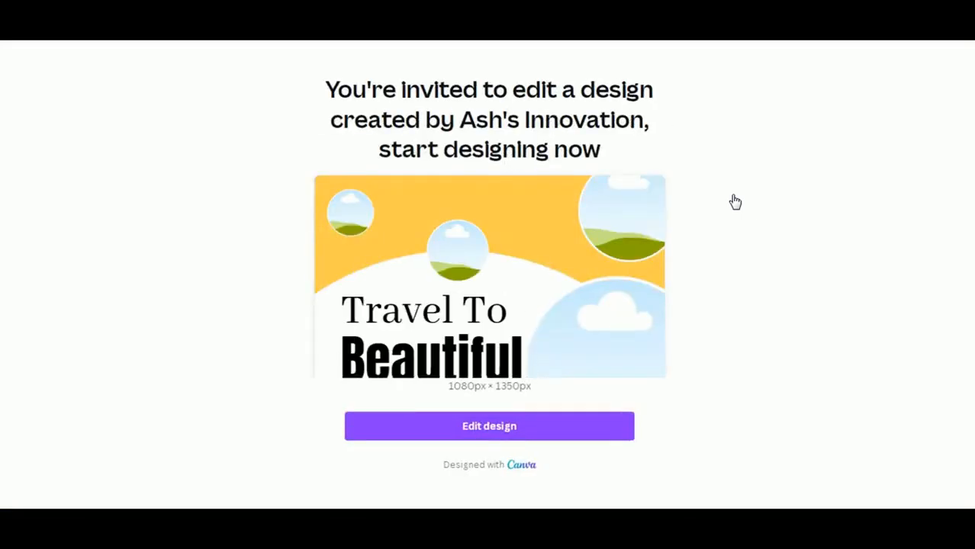
pyautogui.click(487, 426)
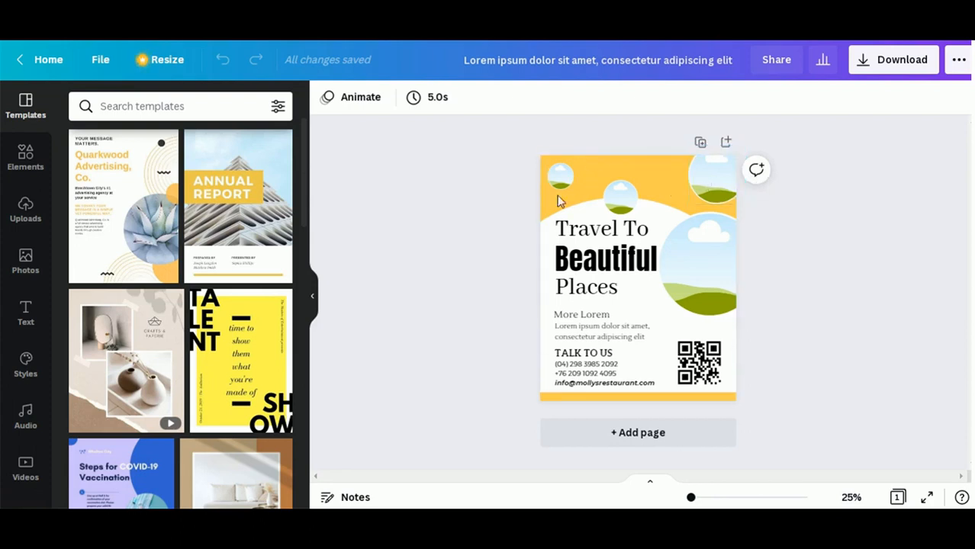
pyautogui.click(311, 304)
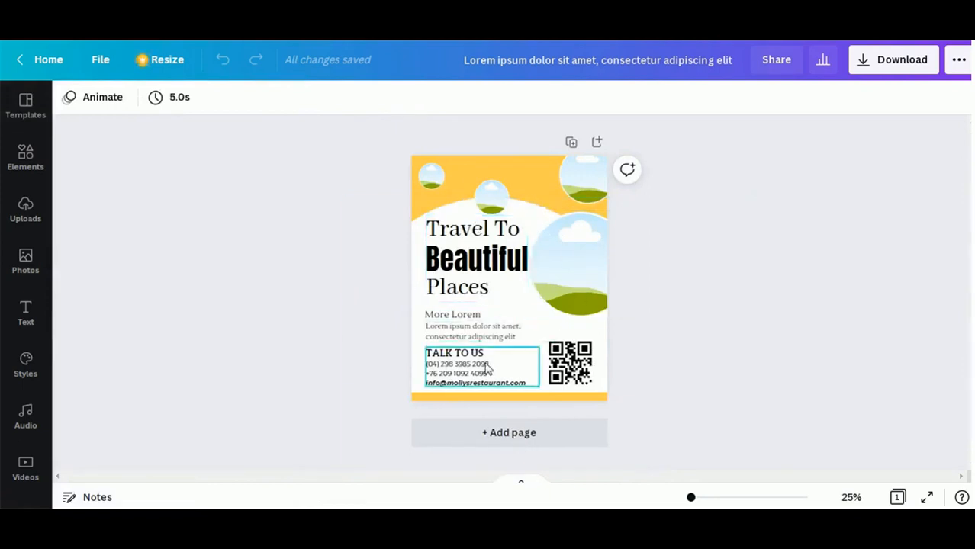
# - Try a pink background on the travel template, and set the background back to yellow
pyautogui.click(467, 178)
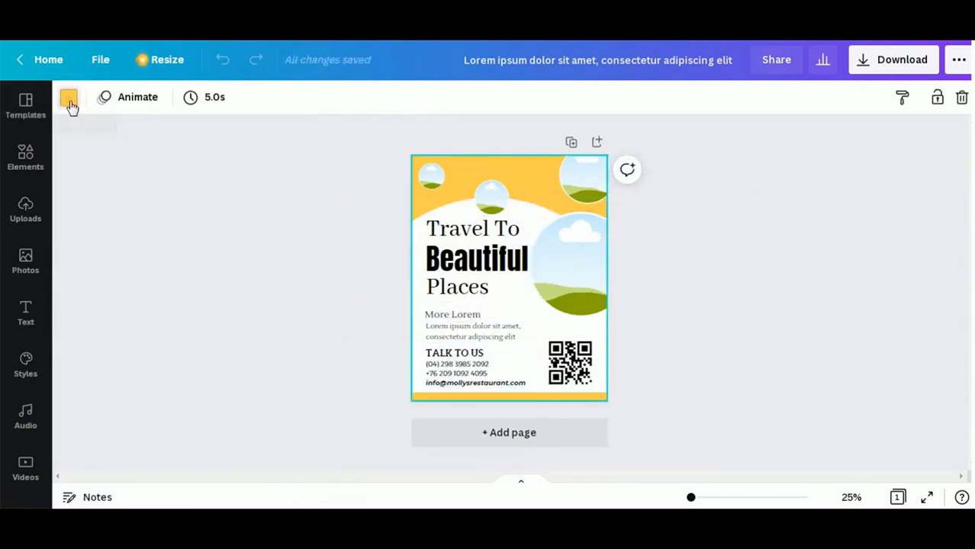
pyautogui.click(69, 101)
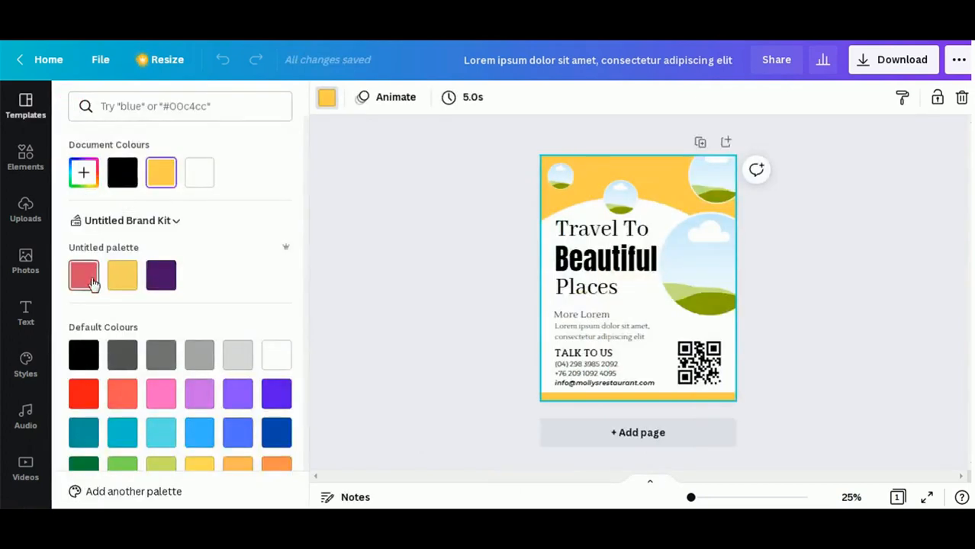
pyautogui.click(161, 392)
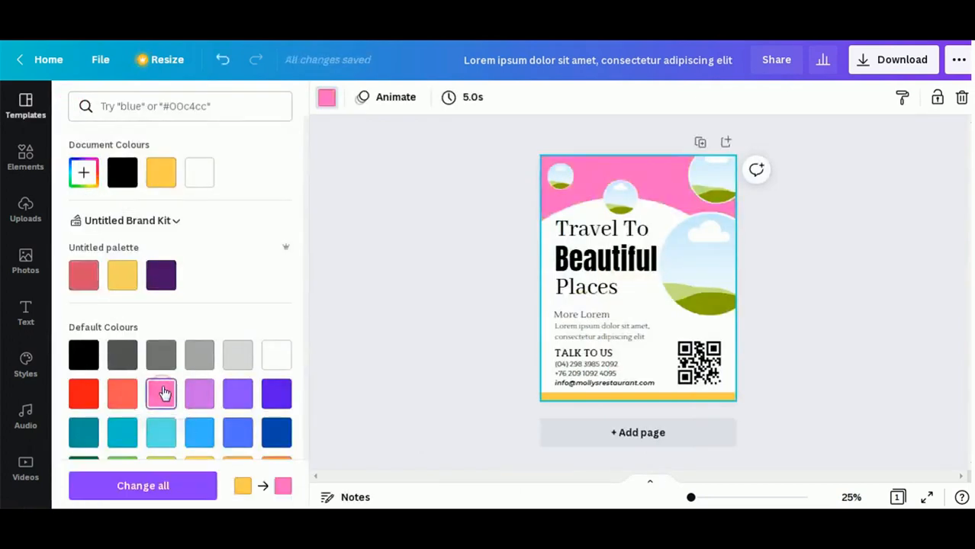
pyautogui.click(163, 179)
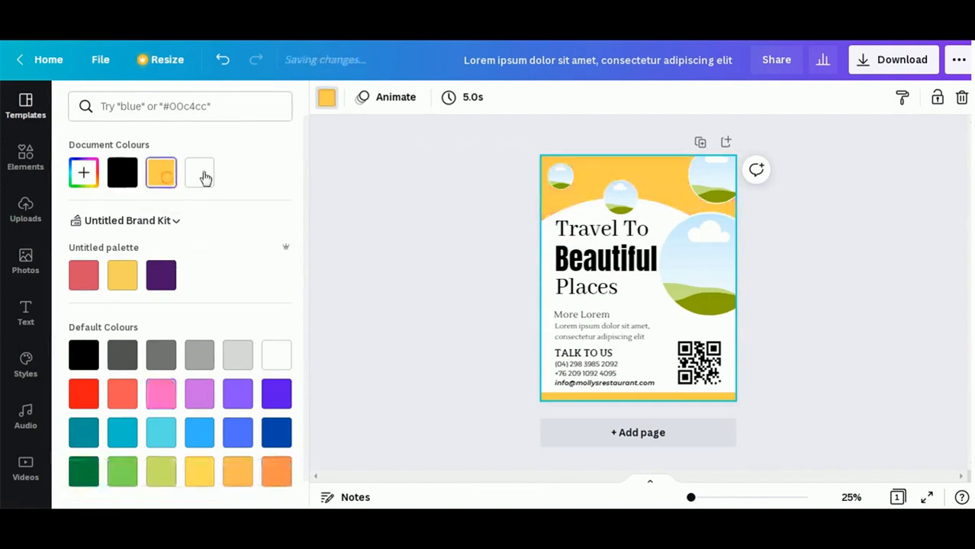
pyautogui.click(424, 296)
# - Search the photos for "travel" and fill the large circle frame with the photo of the woman sitting on the beach
pyautogui.click(30, 270)
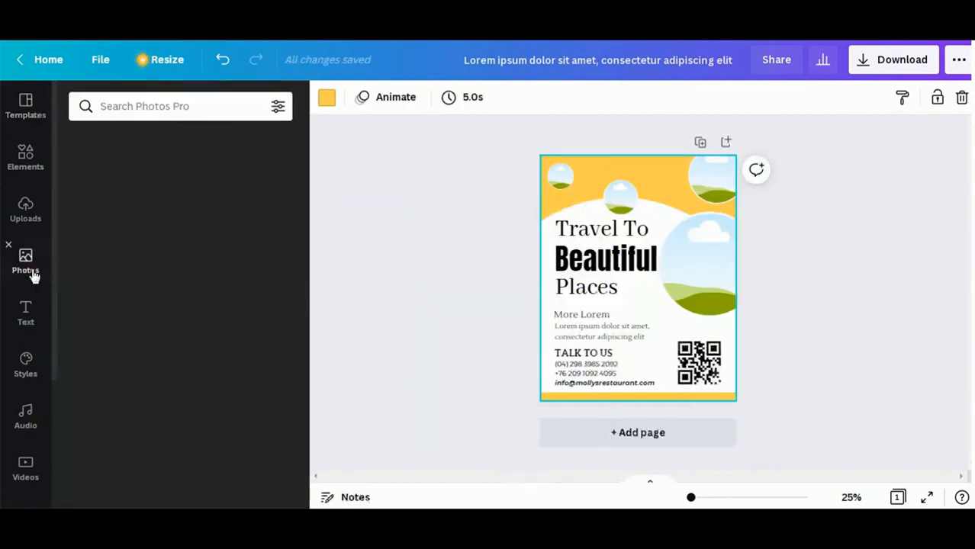
pyautogui.click(205, 107)
pyautogui.write('tr')
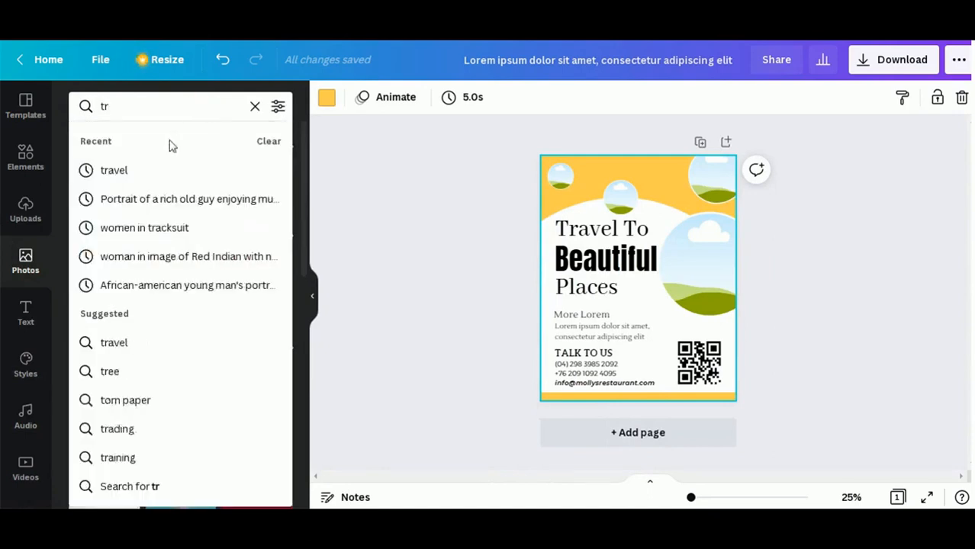
pyautogui.click(138, 172)
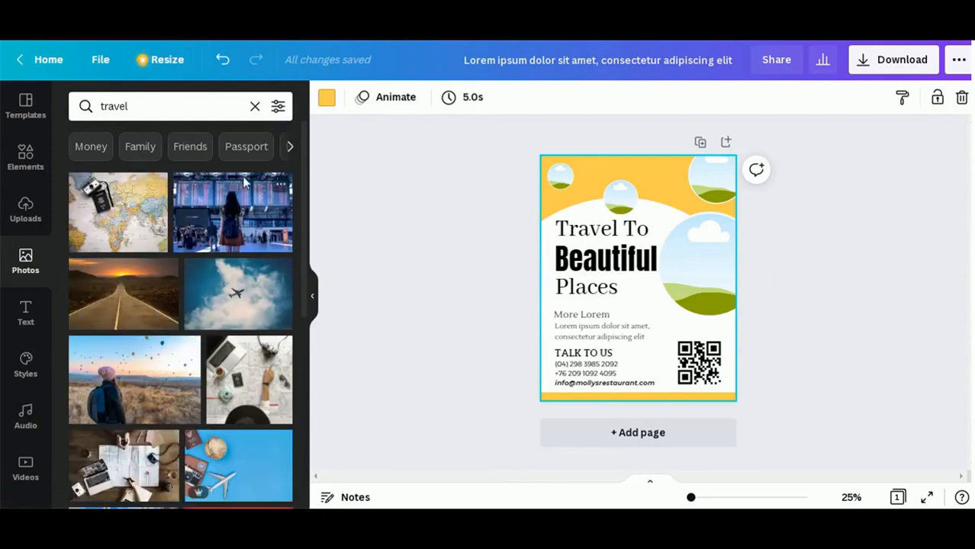
pyautogui.moveTo(303, 199); pyautogui.dragTo(303, 395)
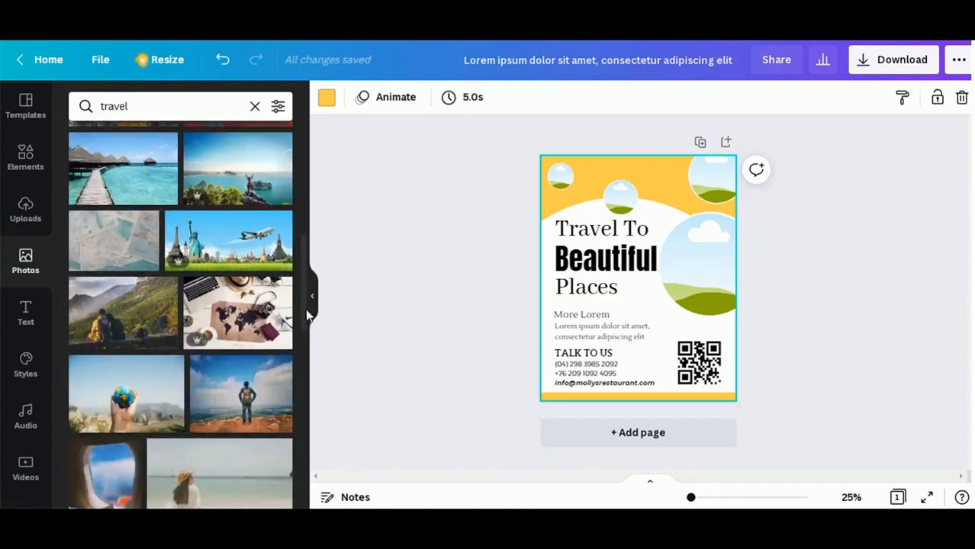
pyautogui.moveTo(305, 311); pyautogui.dragTo(304, 380)
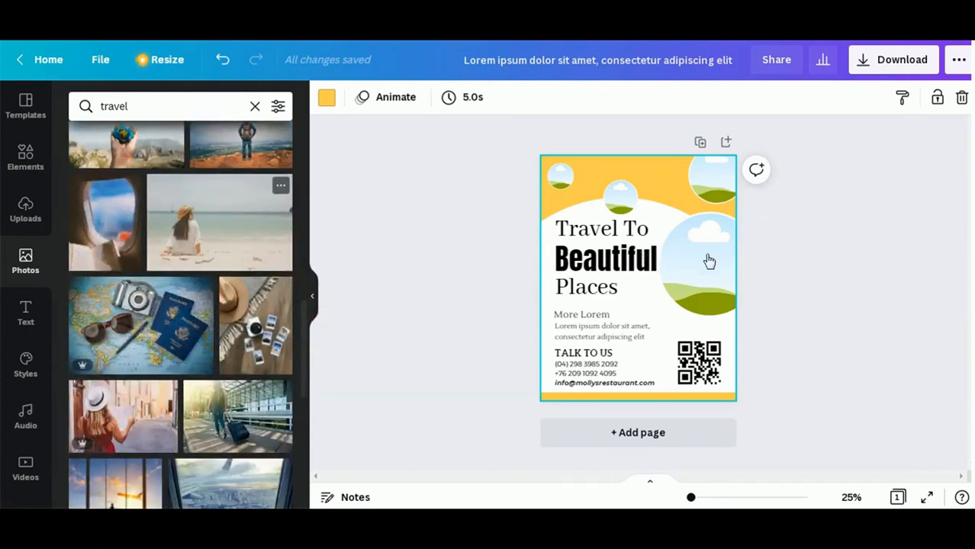
pyautogui.moveTo(709, 262); pyautogui.dragTo(707, 261)
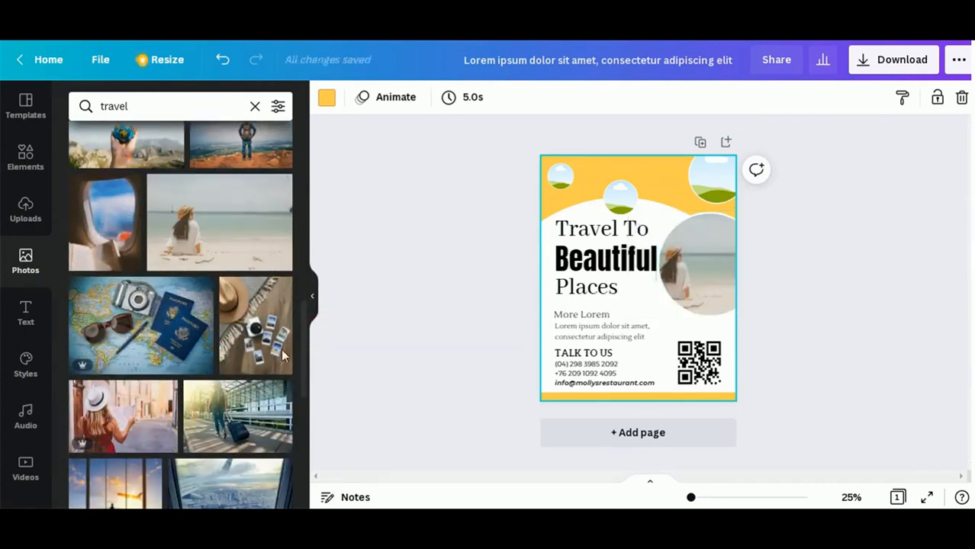
# - Fill the upper corner circle with the woman reading a map, the middle circle with the passports photo, and the smallest with the airplane window
pyautogui.moveTo(139, 416); pyautogui.dragTo(736, 174)
pyautogui.moveTo(118, 404); pyautogui.dragTo(707, 171)
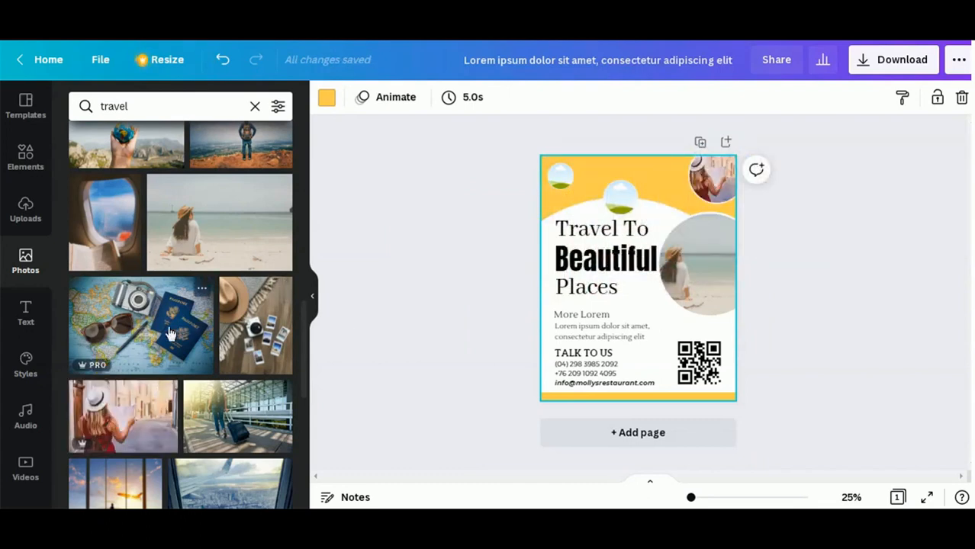
pyautogui.moveTo(175, 336); pyautogui.dragTo(617, 200)
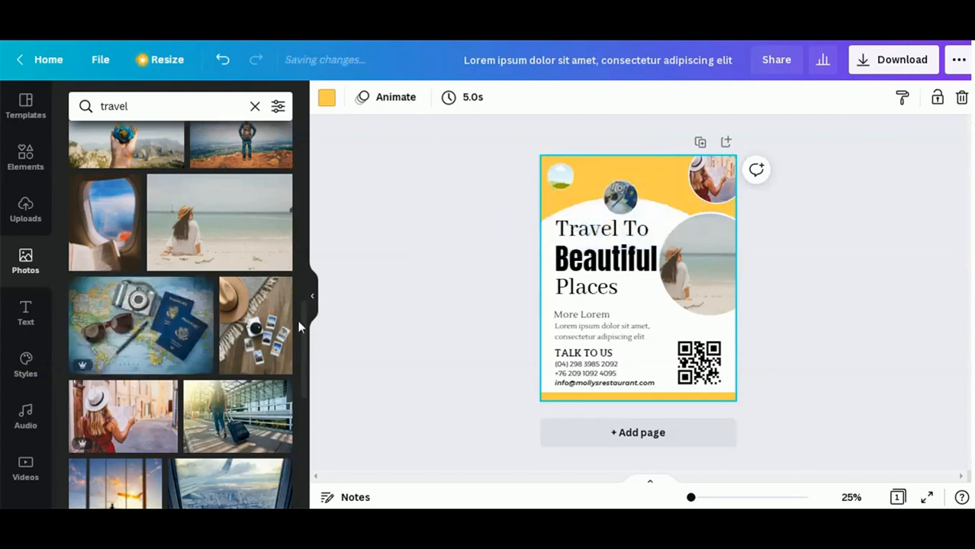
pyautogui.moveTo(80, 253); pyautogui.dragTo(552, 178)
pyautogui.click(600, 263)
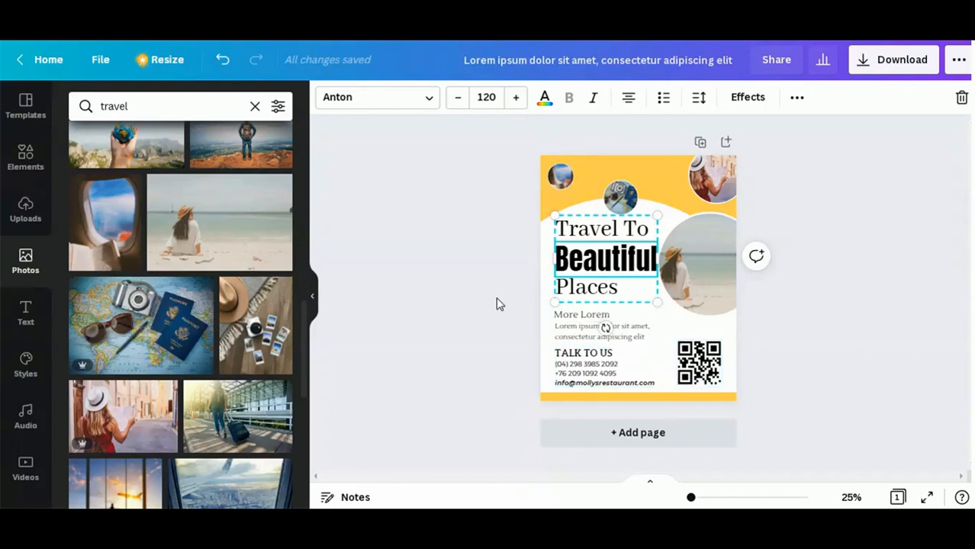
pyautogui.click(460, 309)
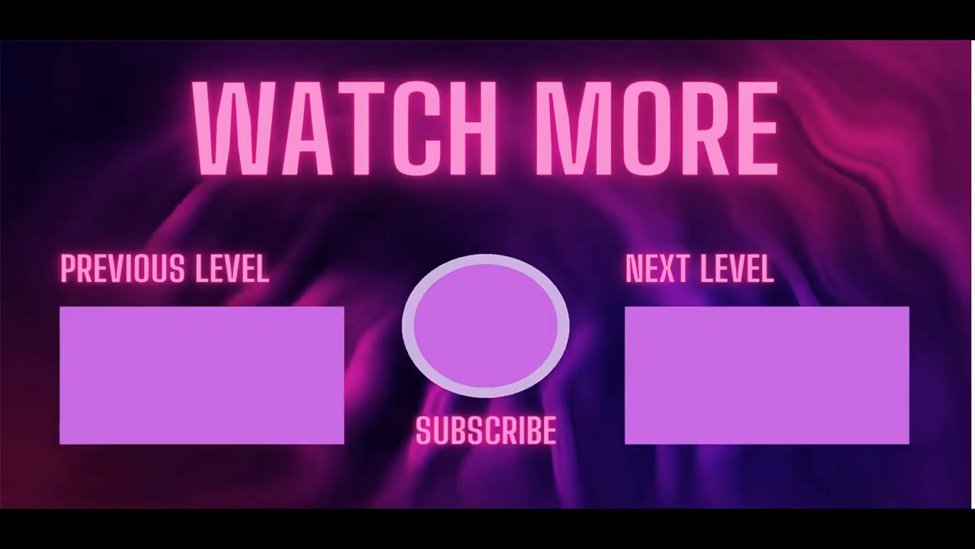